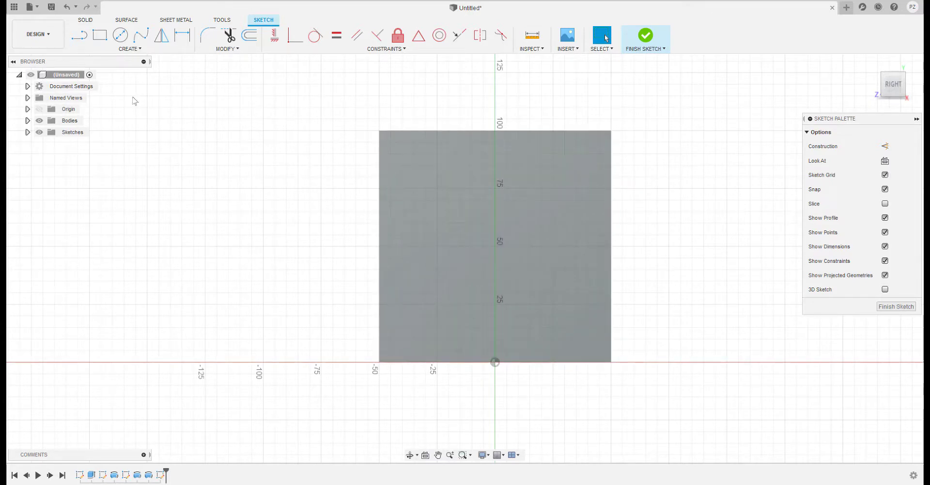
# Sketch two diagonal lines joining the opposite corners of the square face
pyautogui.click(80, 35)
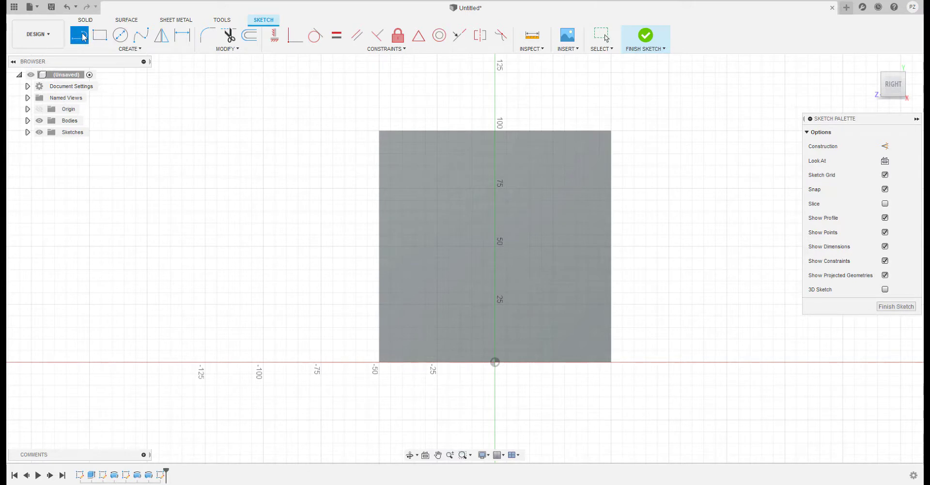
pyautogui.click(379, 131)
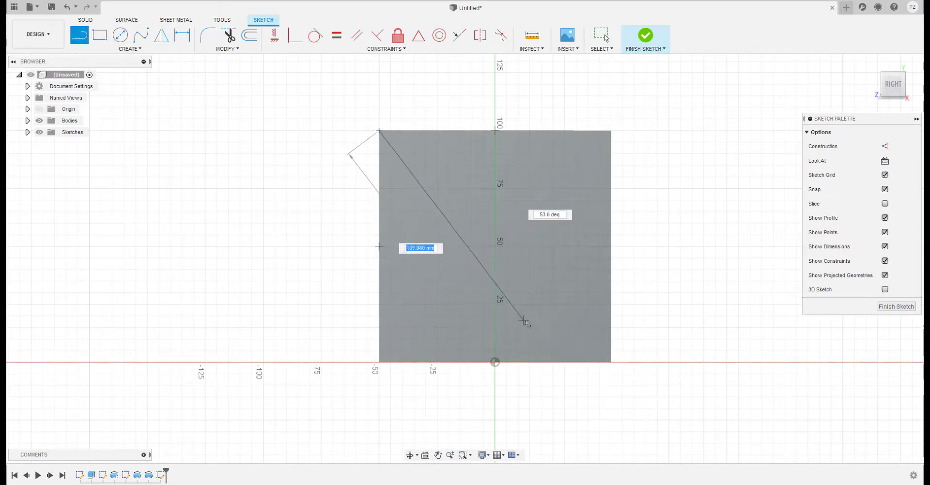
pyautogui.click(612, 362)
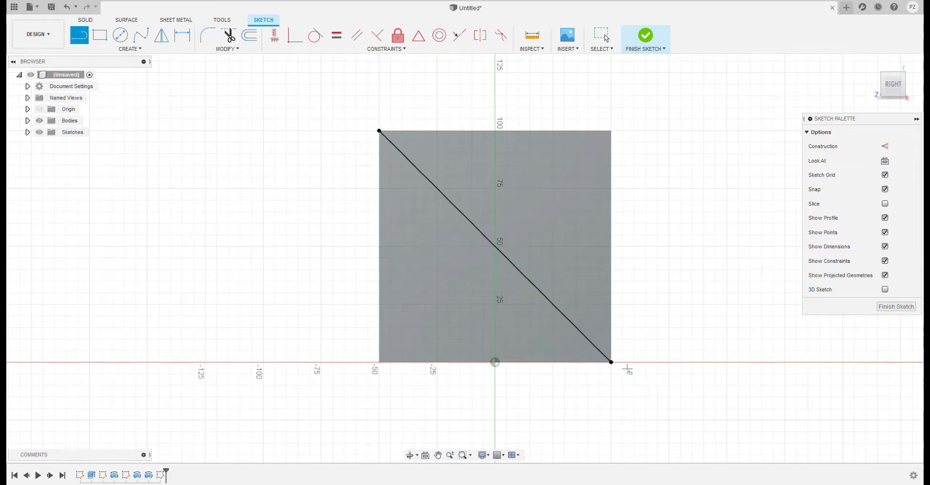
pyautogui.click(612, 131)
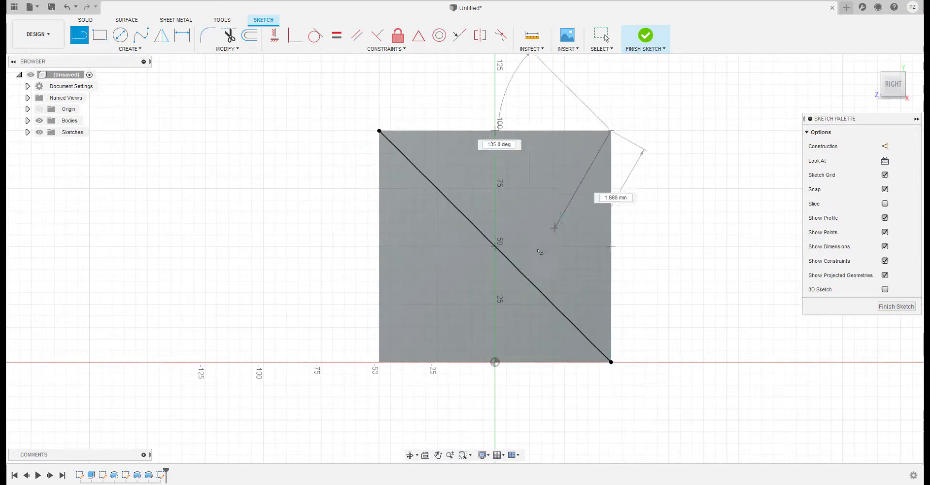
pyautogui.click(380, 361)
pyautogui.moveTo(657, 259); pyautogui.dragTo(315, 125, button='middle')
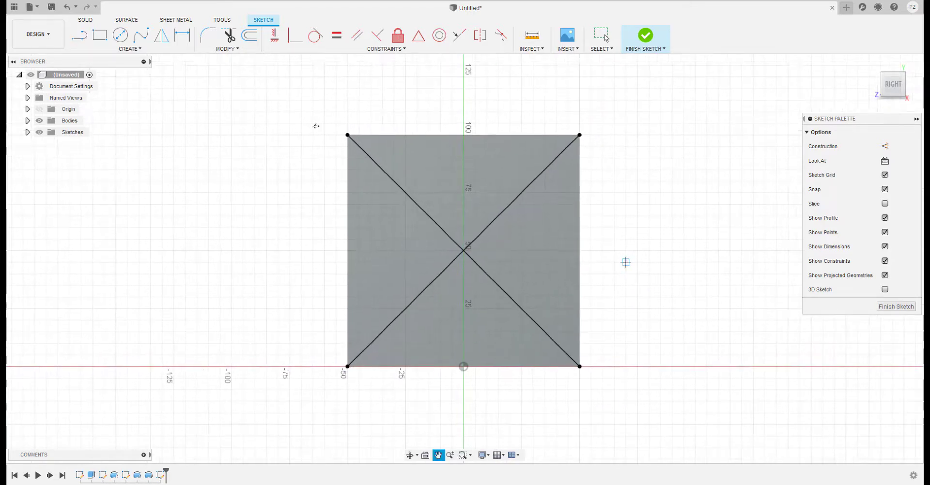
# Sketch a 15 mm diameter circle centred where the two diagonals cross
pyautogui.press('l')
pyautogui.scroll(1, 456, 257)
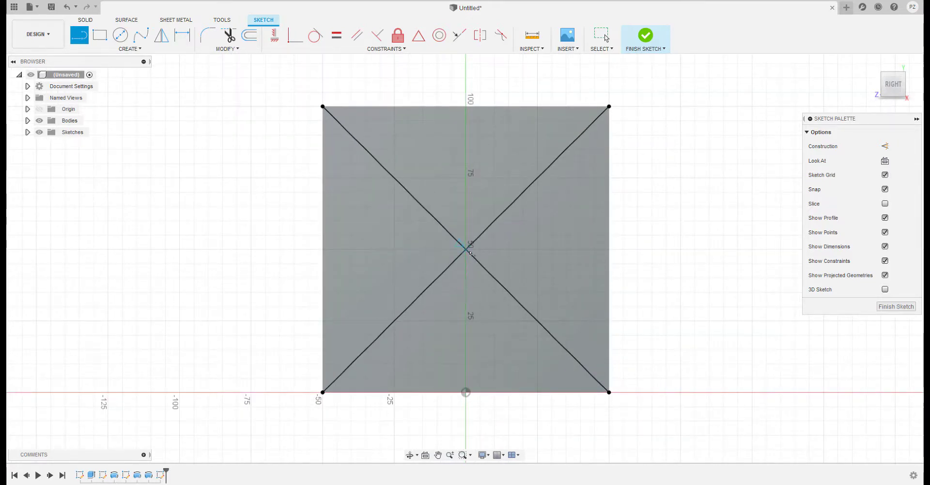
pyautogui.click(120, 35)
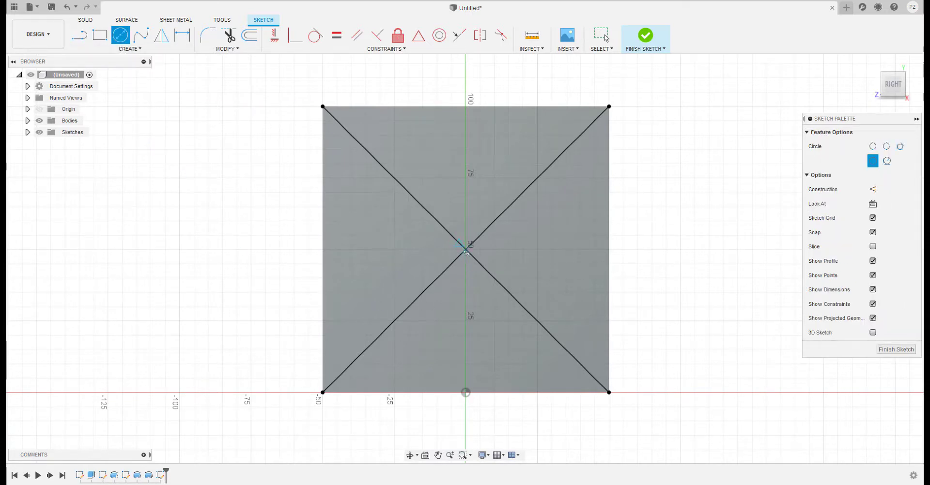
pyautogui.click(466, 249)
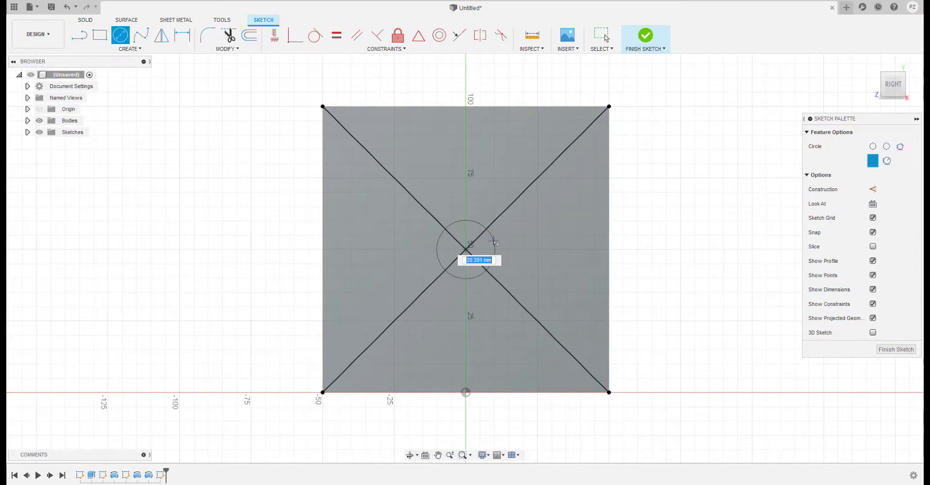
pyautogui.write('15')
pyautogui.press('Return')
pyautogui.press('Escape')
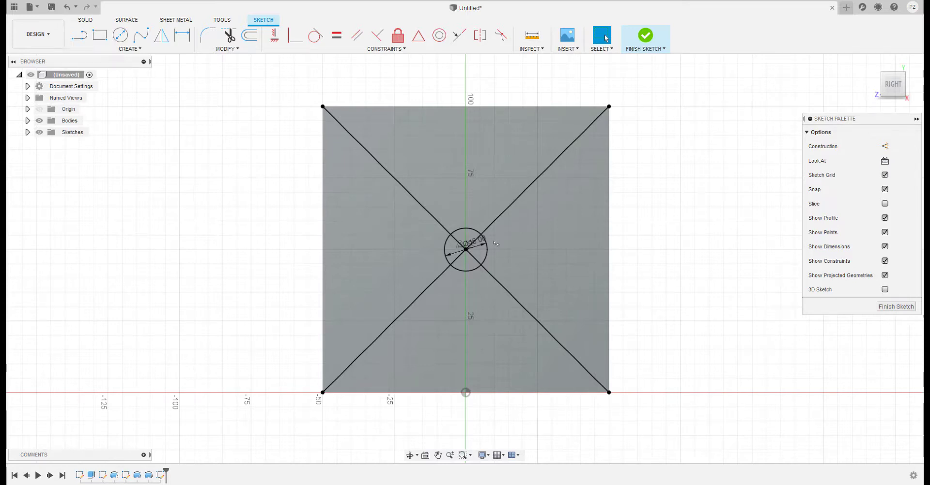
# Try deleting the two diagonal lines and undo the deletion
pyautogui.moveTo(577, 153); pyautogui.dragTo(271, 112)
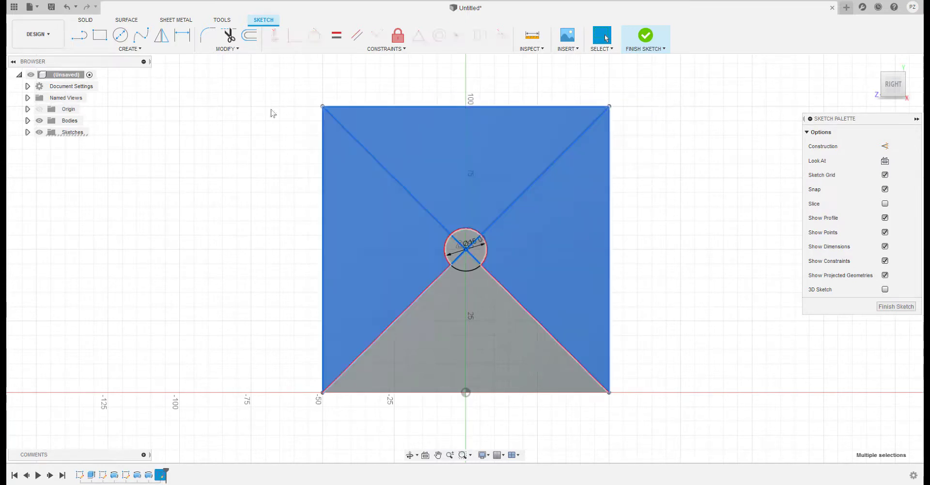
pyautogui.press('Delete')
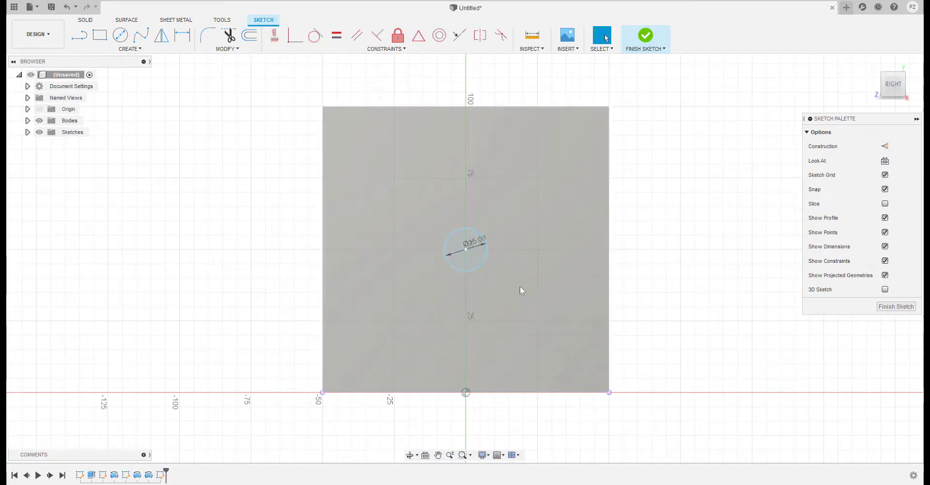
pyautogui.click(67, 8)
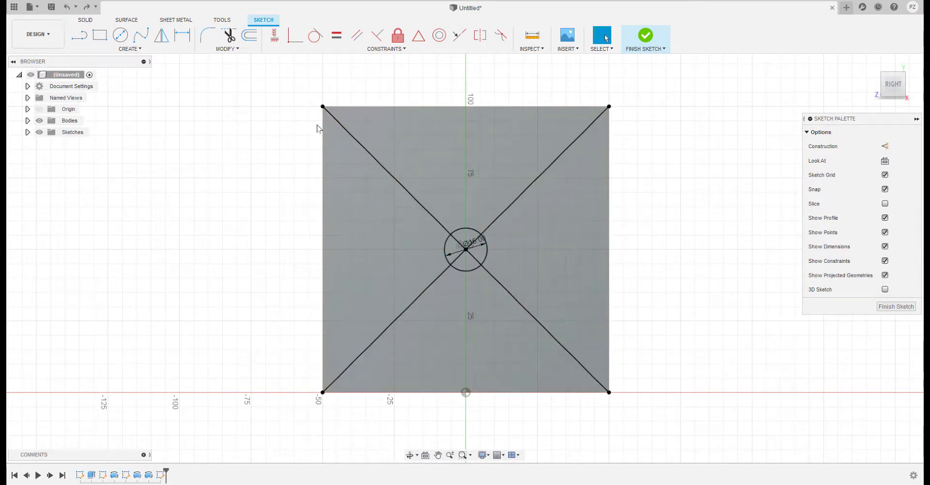
# Sketch a 15 mm diameter circle on the diagonal midway between the face centre and its upper-right corner
pyautogui.click(537, 175)
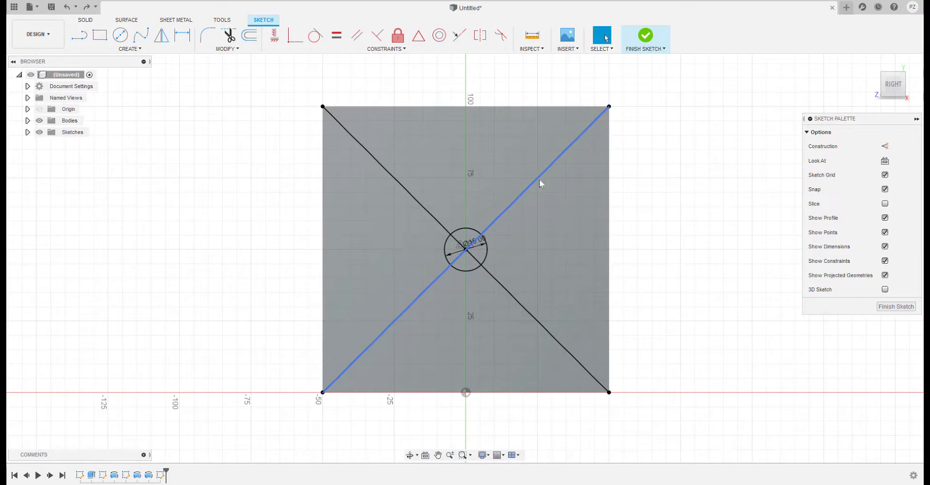
pyautogui.press('Escape')
pyautogui.click(120, 34)
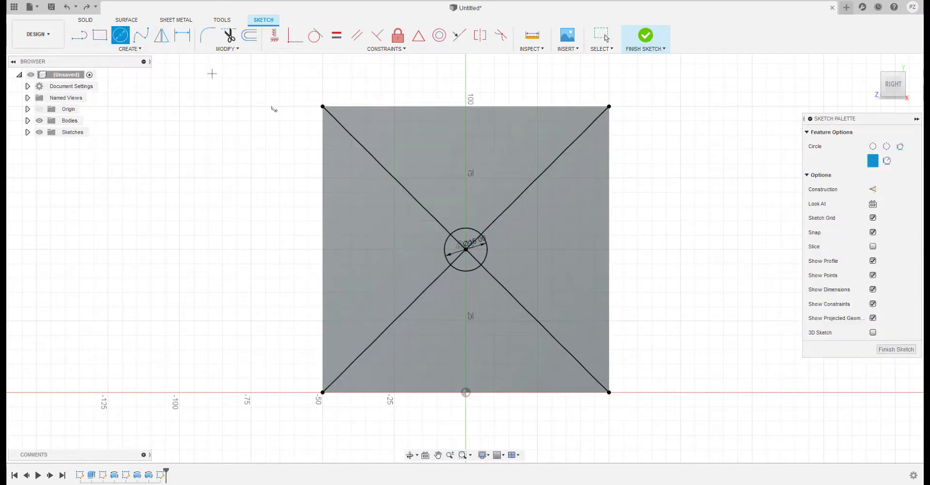
pyautogui.click(538, 179)
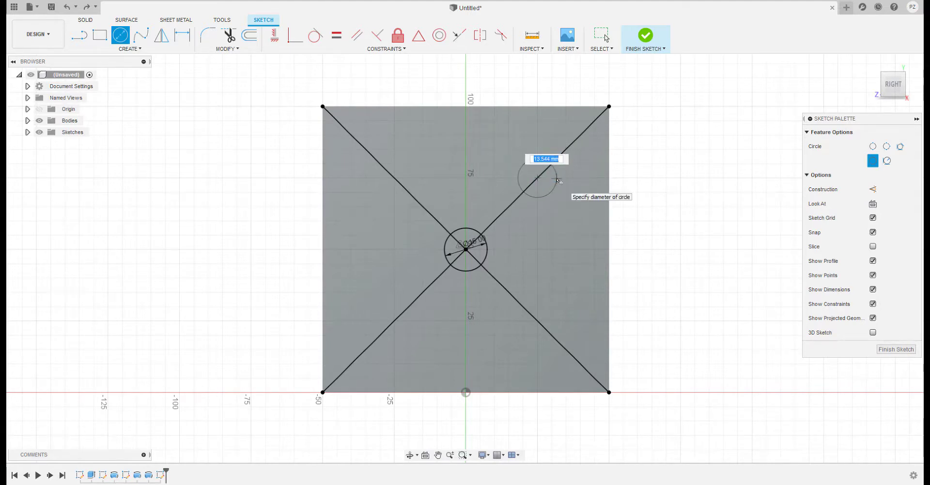
pyautogui.write('15')
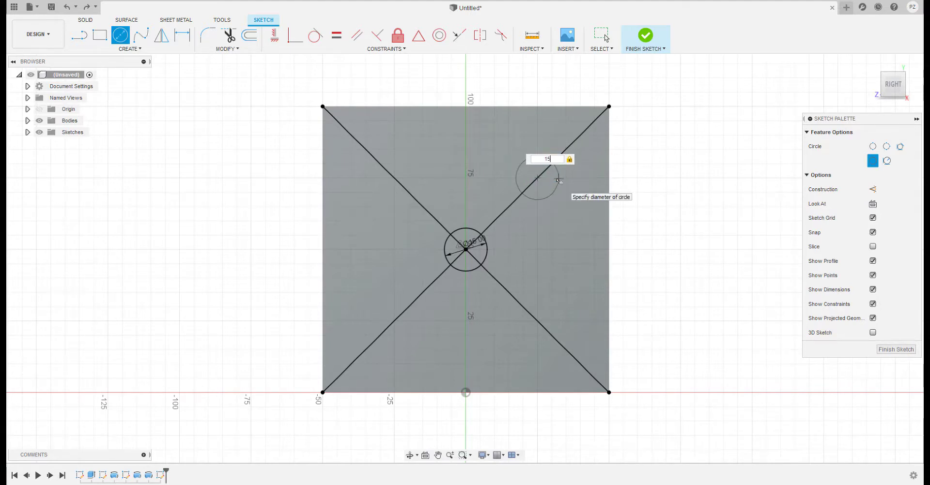
pyautogui.press('Return')
pyautogui.press('Escape')
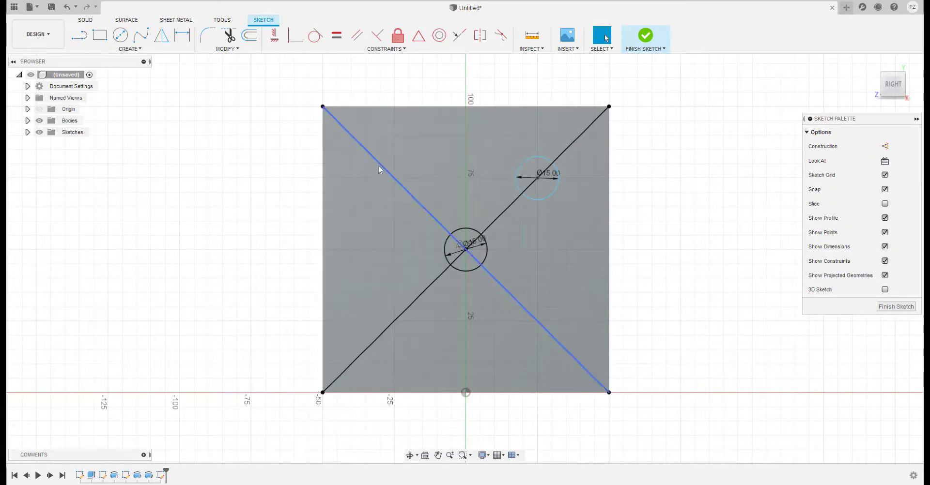
# Add a 15 mm diameter circle on the other diagonal, between the face centre and its upper-left corner
pyautogui.click(120, 34)
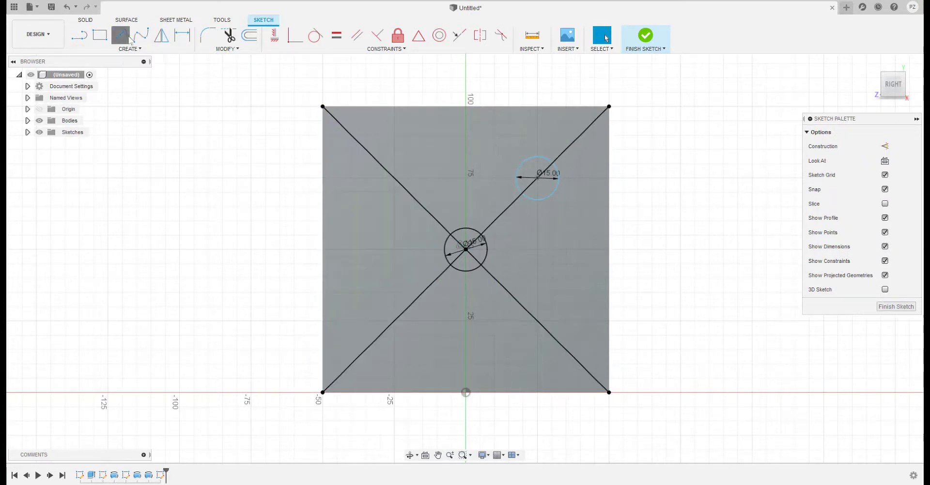
pyautogui.click(386, 169)
pyautogui.write('15')
pyautogui.press('Return')
pyautogui.press('Escape')
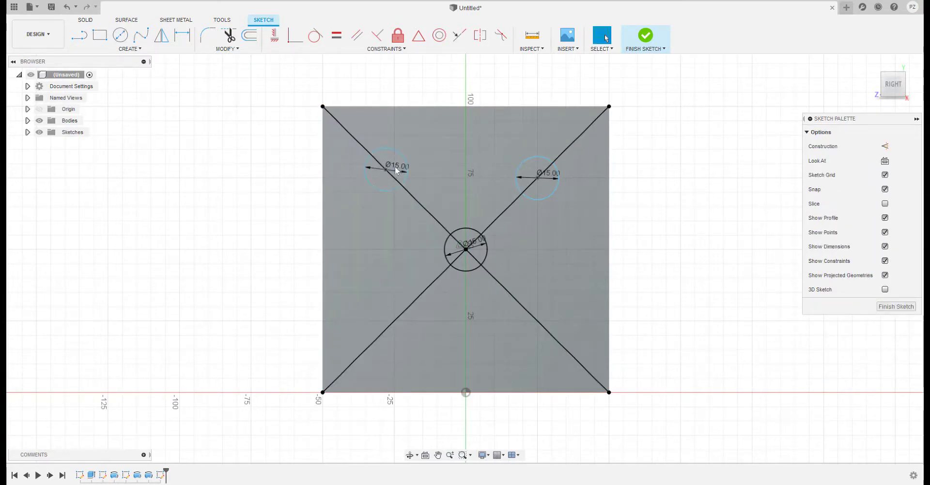
# Add a 15 mm diameter circle on the diagonal between the face centre and its lower-left corner
pyautogui.press('c')
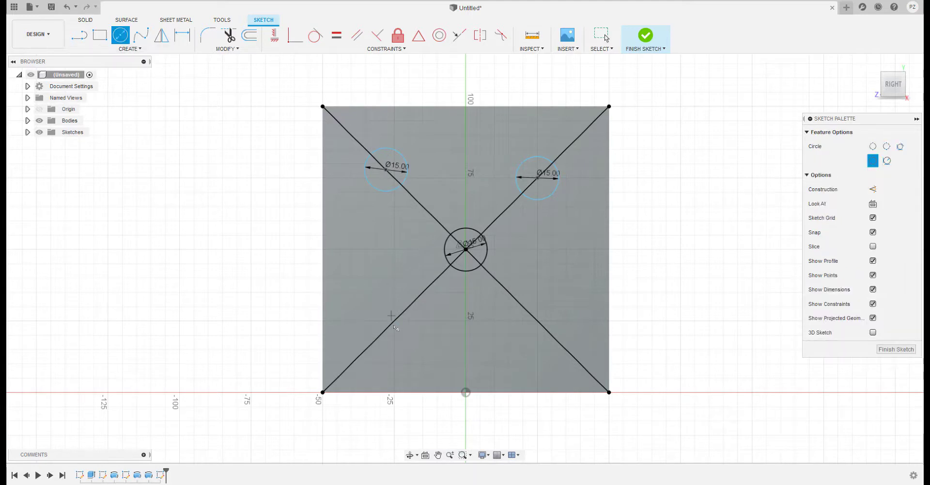
pyautogui.click(389, 326)
pyautogui.write('15')
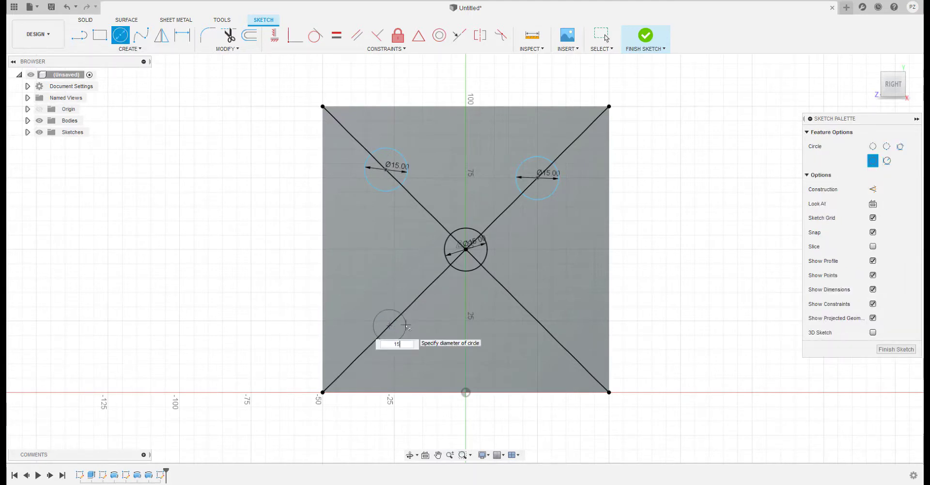
pyautogui.press('Return')
pyautogui.press('Escape')
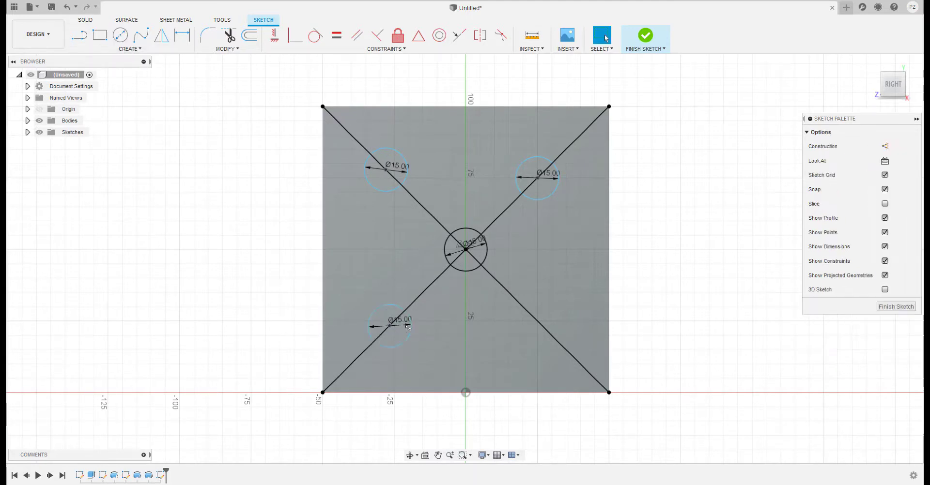
# Add a 15 mm diameter circle on the diagonal midway between the face centre and its lower-right corner
pyautogui.click(120, 35)
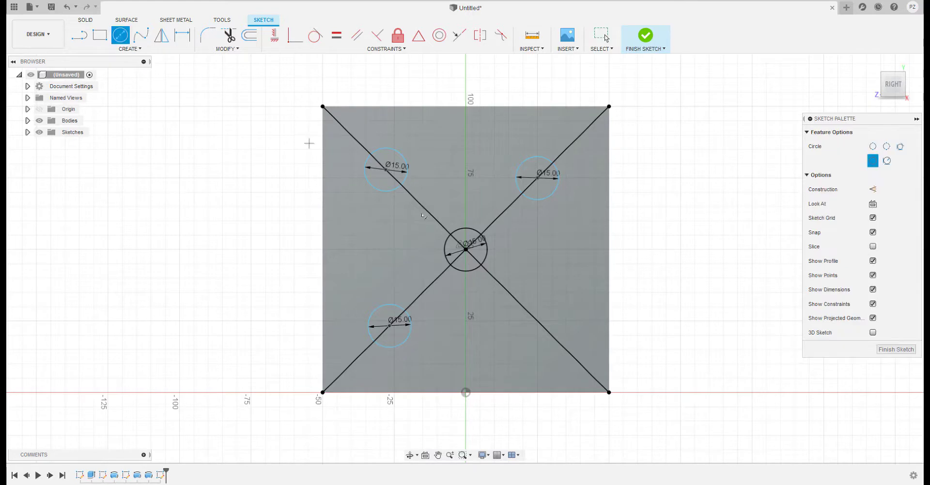
pyautogui.click(538, 321)
pyautogui.write('15')
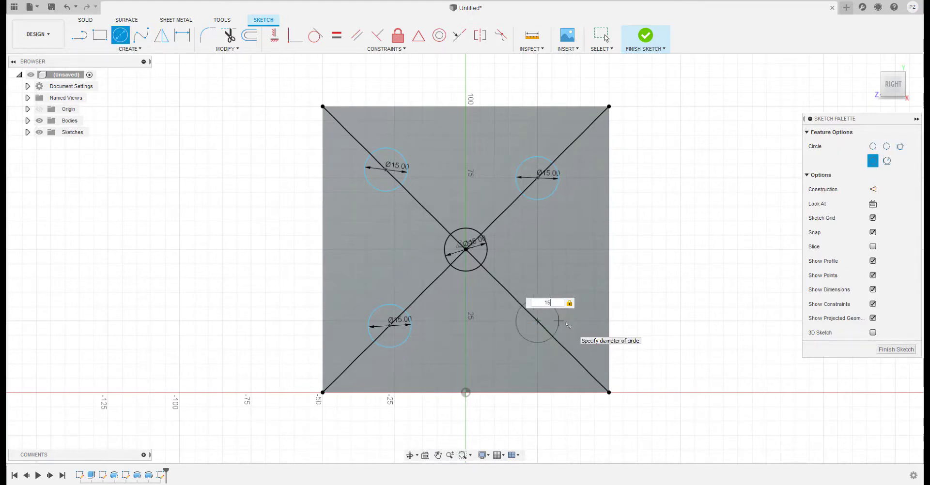
pyautogui.press('Return')
pyautogui.press('Escape')
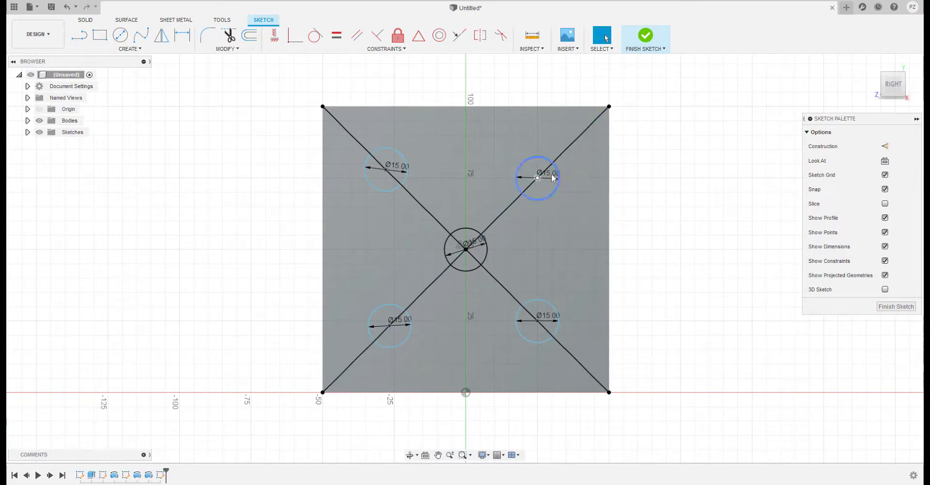
pyautogui.click(595, 119)
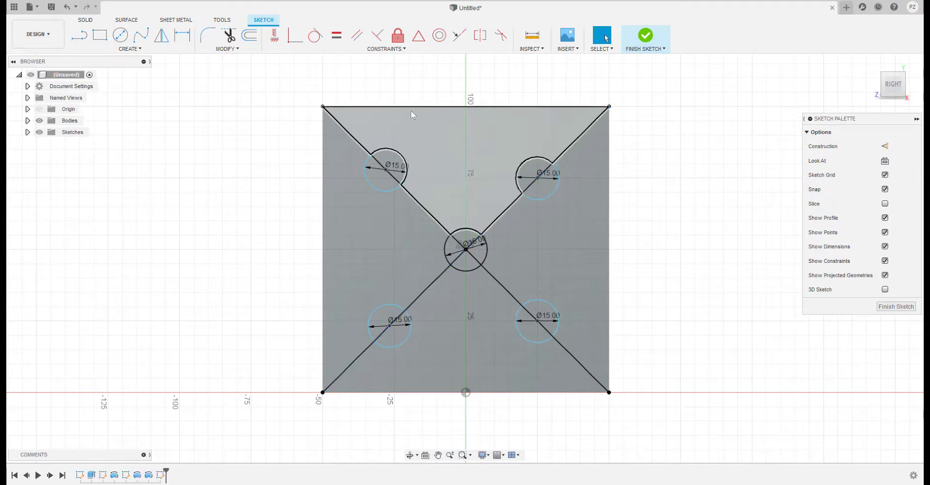
pyautogui.click(187, 44)
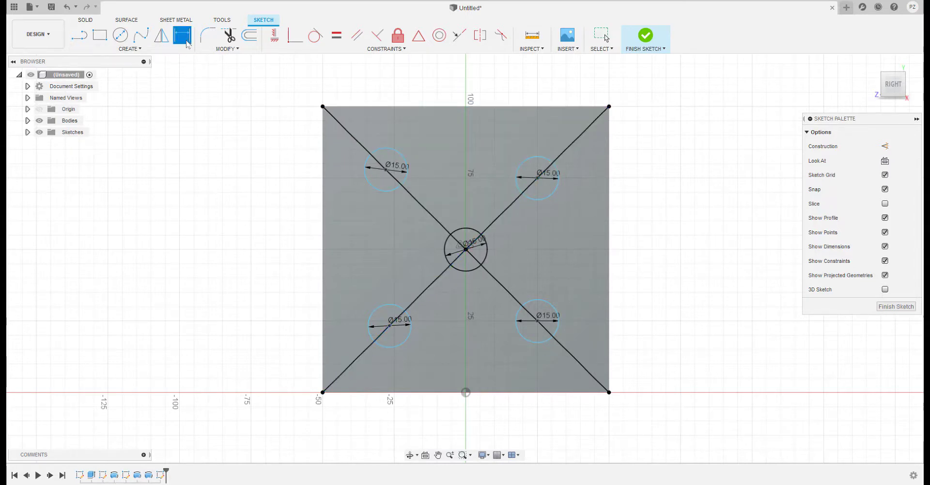
pyautogui.click(504, 215)
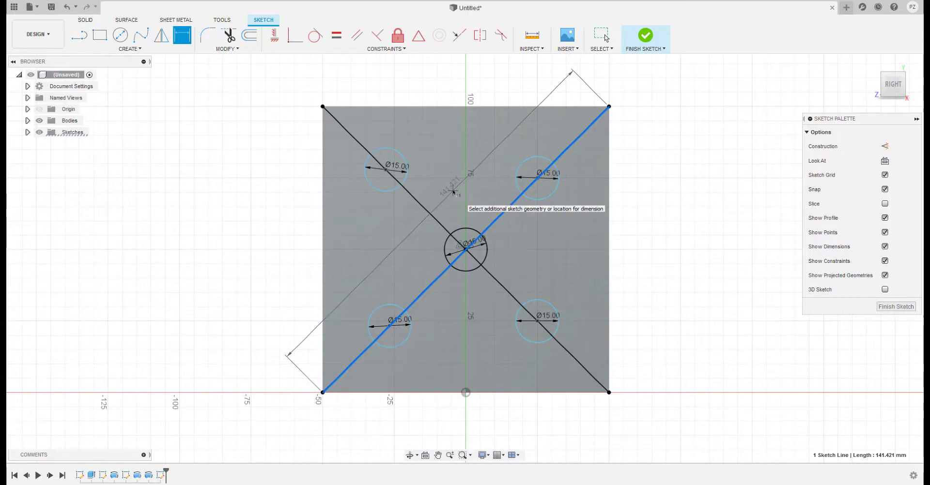
pyautogui.press('Escape')
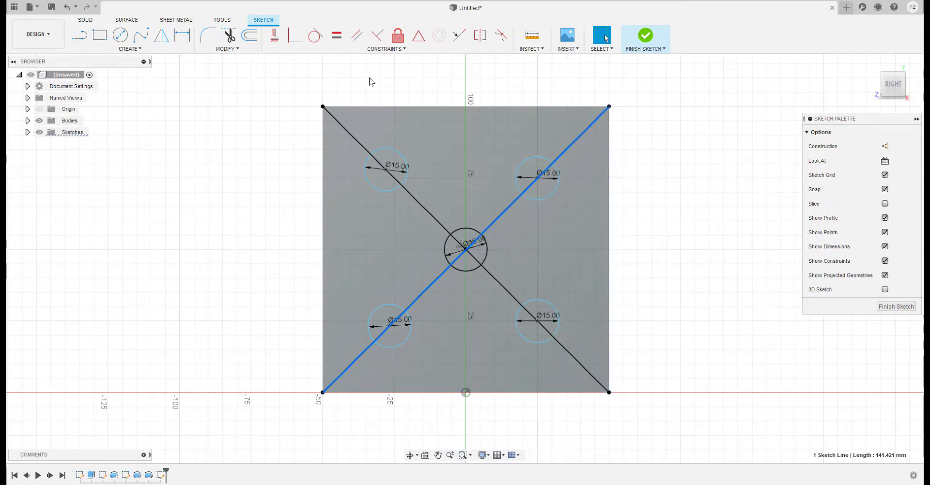
pyautogui.click(178, 37)
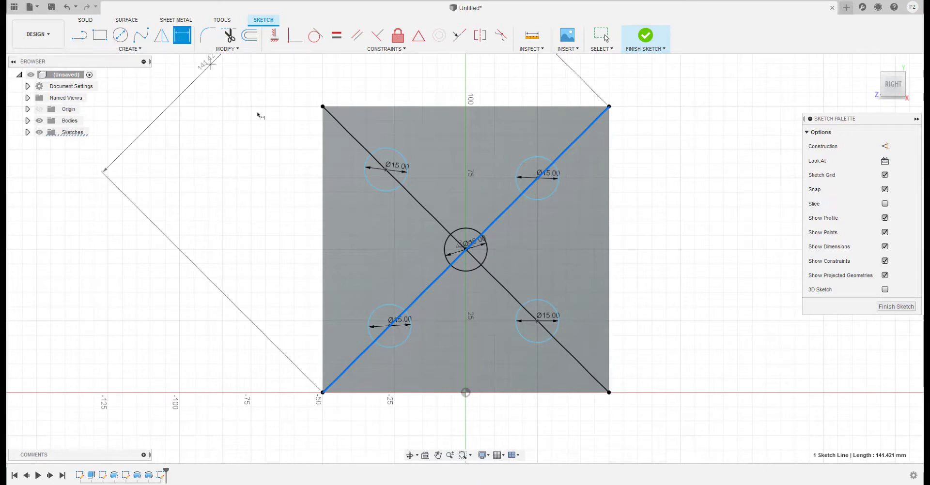
pyautogui.click(284, 152)
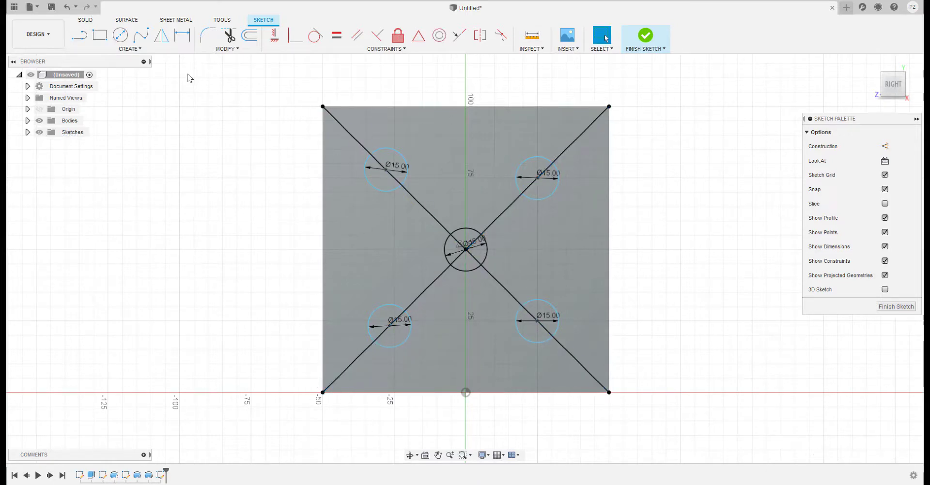
# Dimension the aligned distance from the face centre to the upper-right circle's centre as 35.35 mm
pyautogui.click(184, 39)
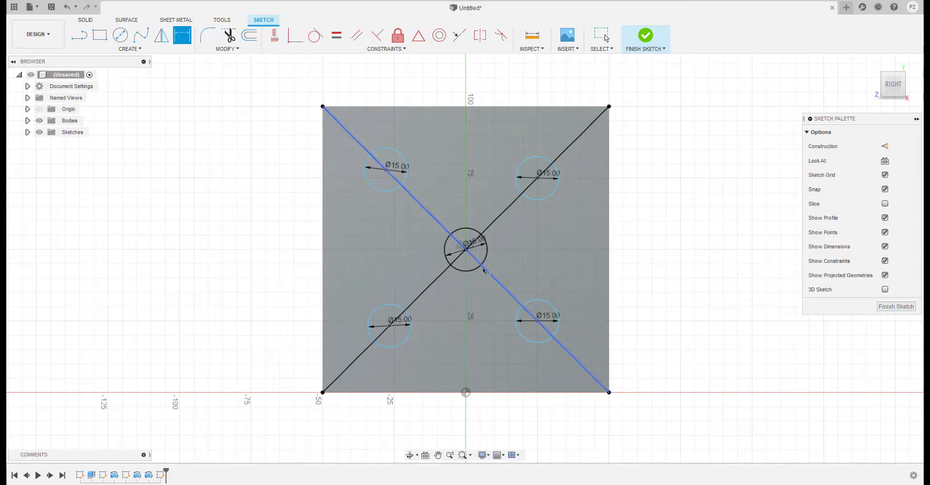
pyautogui.click(465, 250)
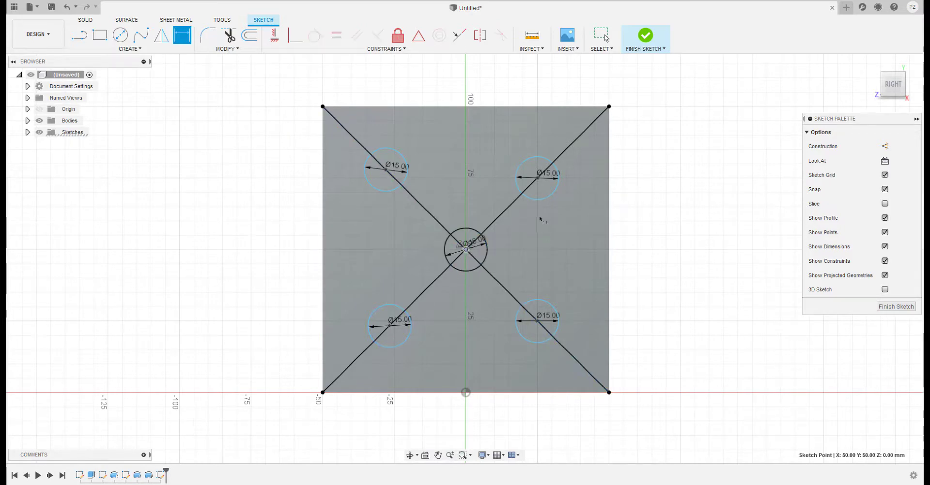
pyautogui.click(538, 178)
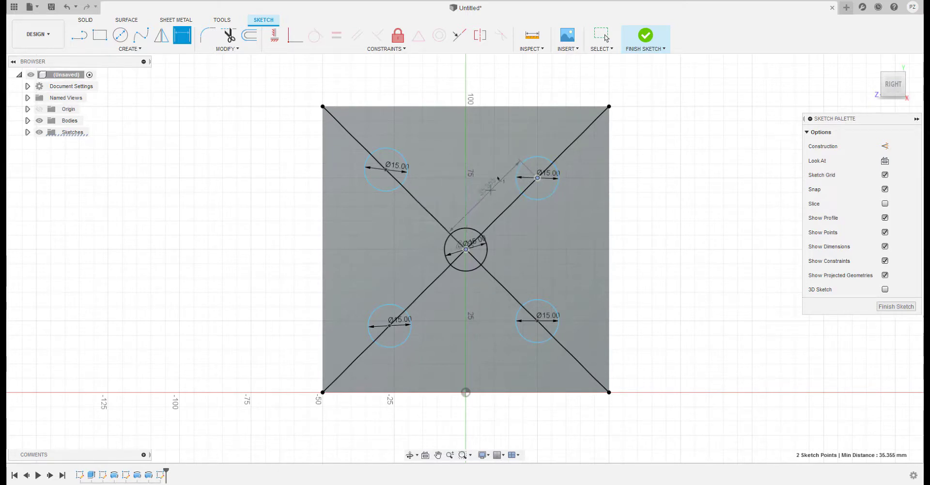
pyautogui.rightClick(449, 170)
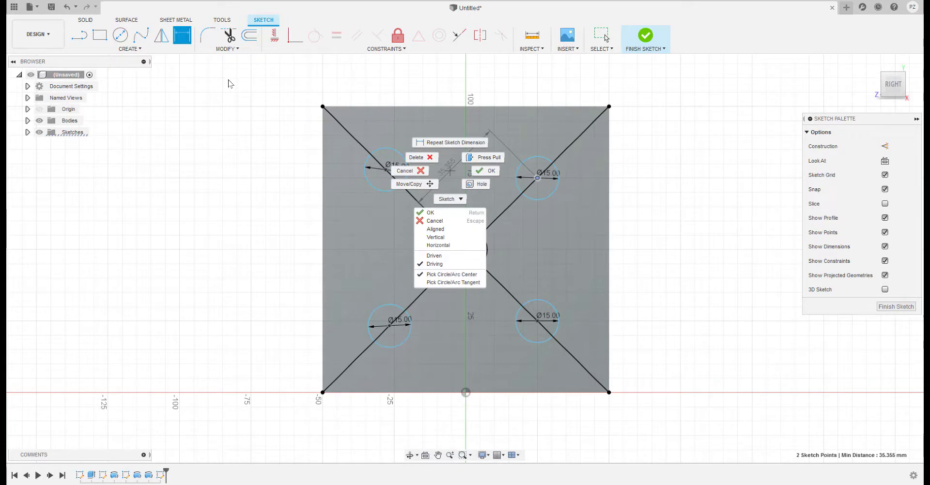
pyautogui.click(444, 229)
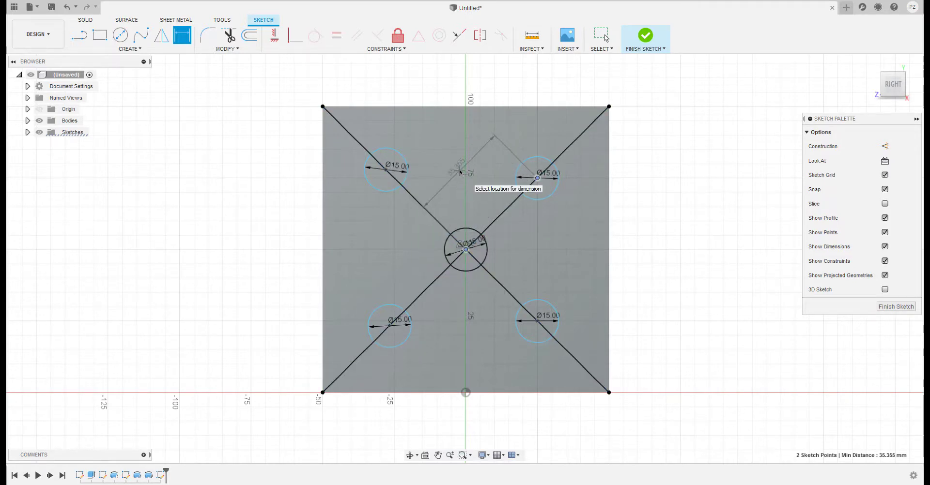
pyautogui.click(474, 196)
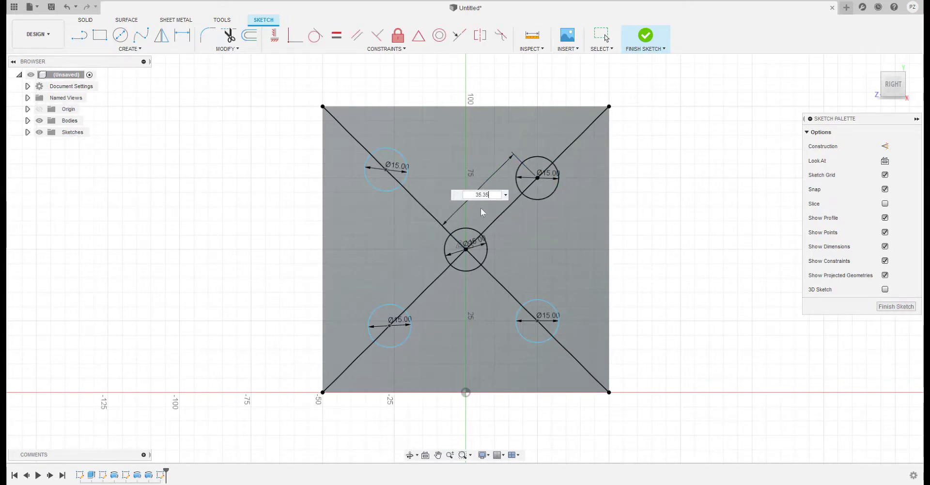
pyautogui.press('Return')
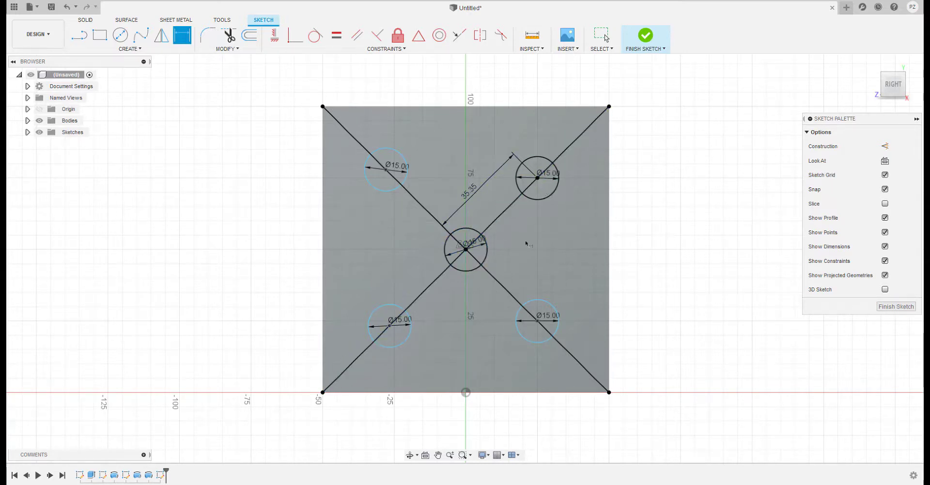
# Dimension the distance from the face centre to the upper-left circle's centre as 35.35 mm
pyautogui.click(466, 250)
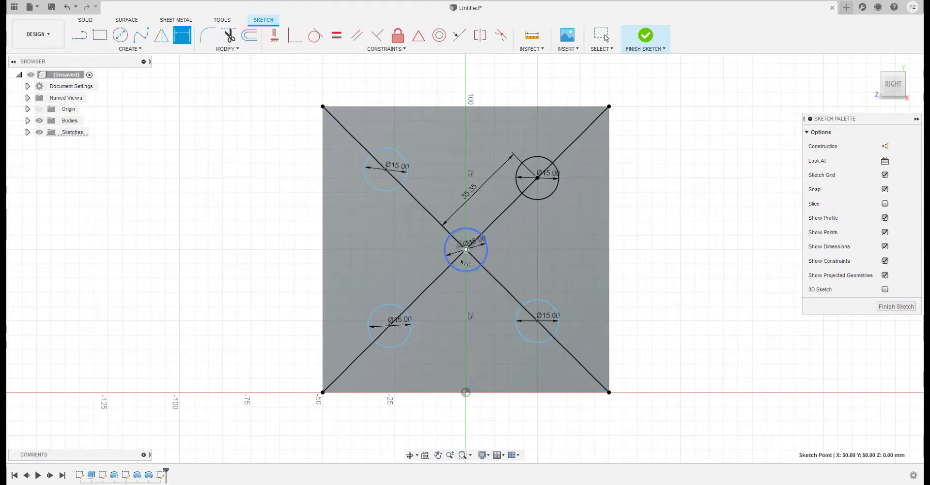
pyautogui.click(385, 170)
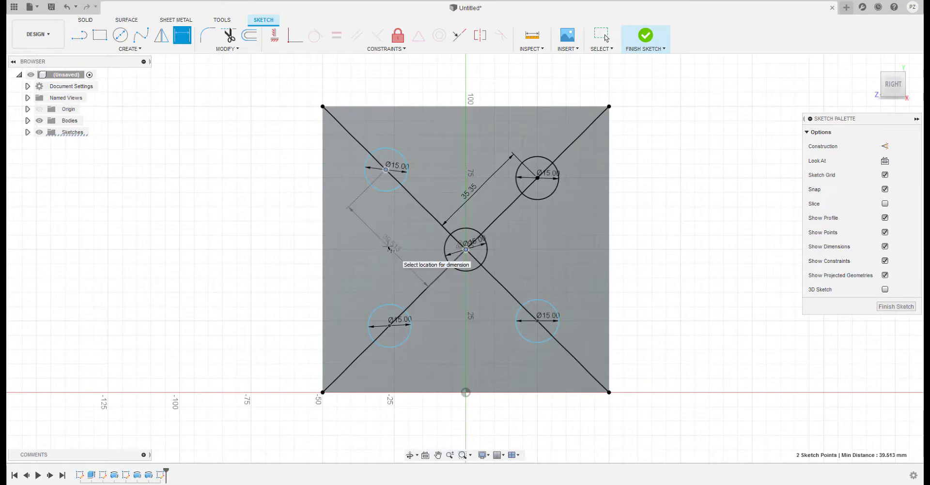
pyautogui.click(388, 248)
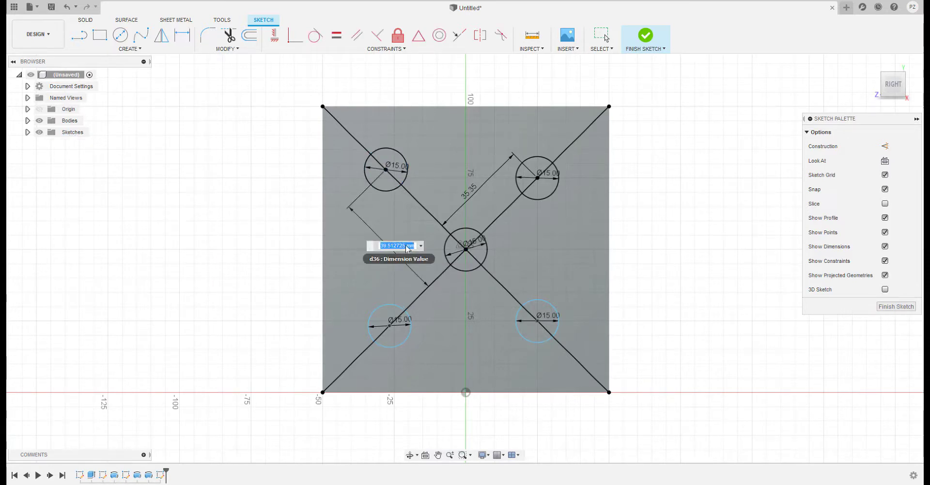
pyautogui.write('35.35')
pyautogui.press('Return')
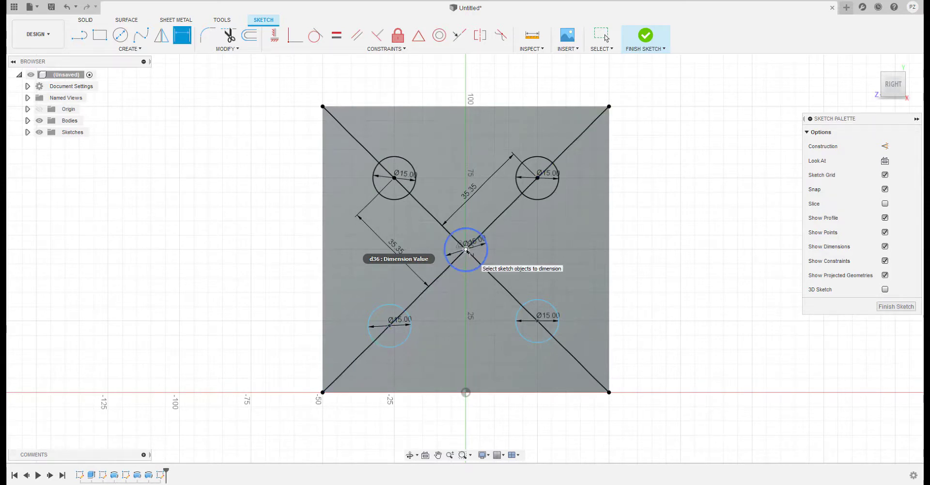
# Dimension the distance from the face centre to the lower-left circle's centre as 35.35 mm
pyautogui.click(465, 250)
pyautogui.click(390, 327)
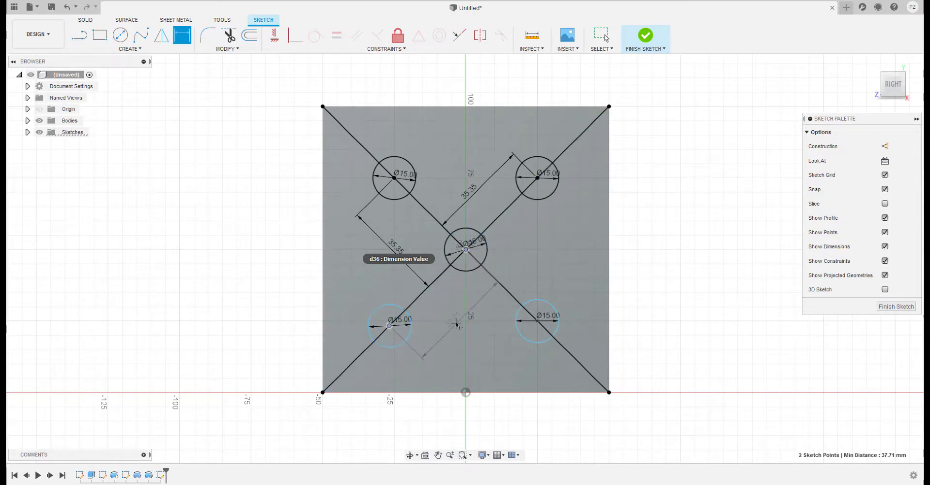
pyautogui.click(462, 324)
pyautogui.write('35')
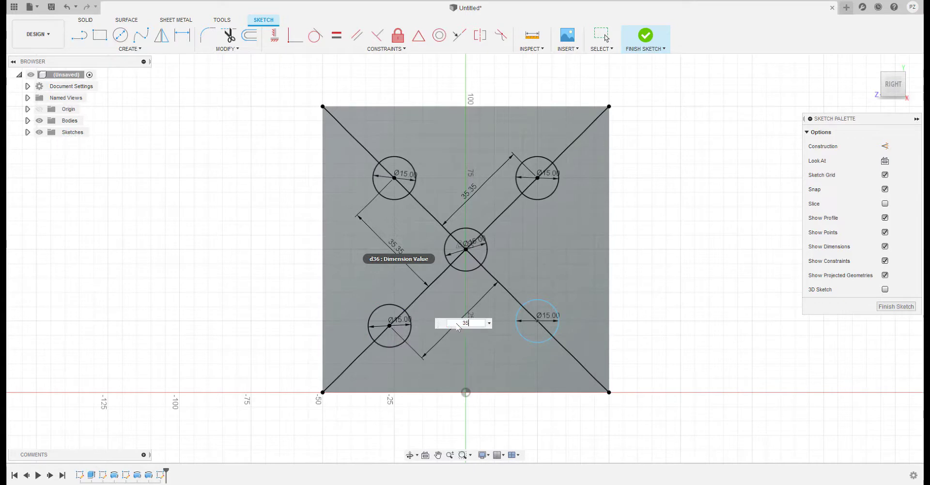
pyautogui.write('.35')
pyautogui.press('Return')
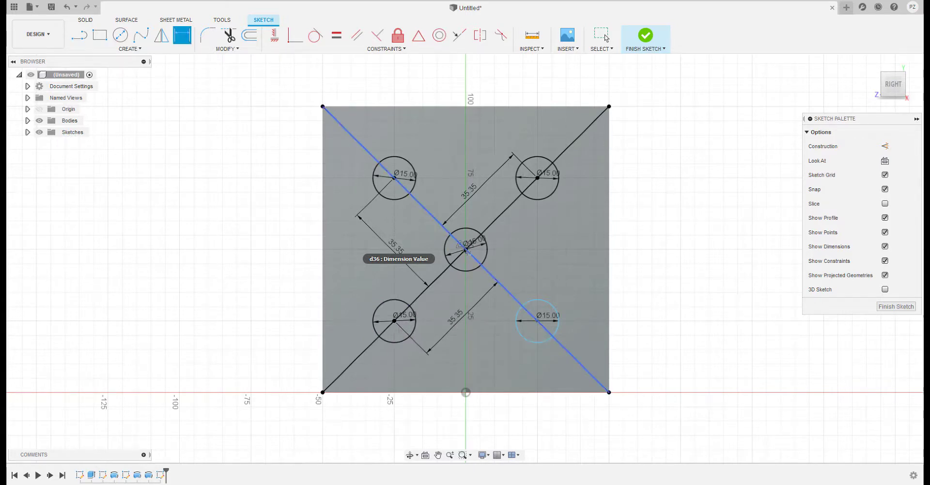
# Dimension the distance from the face centre to the lower-right circle's centre as 35.35 mm
pyautogui.click(465, 249)
pyautogui.click(537, 321)
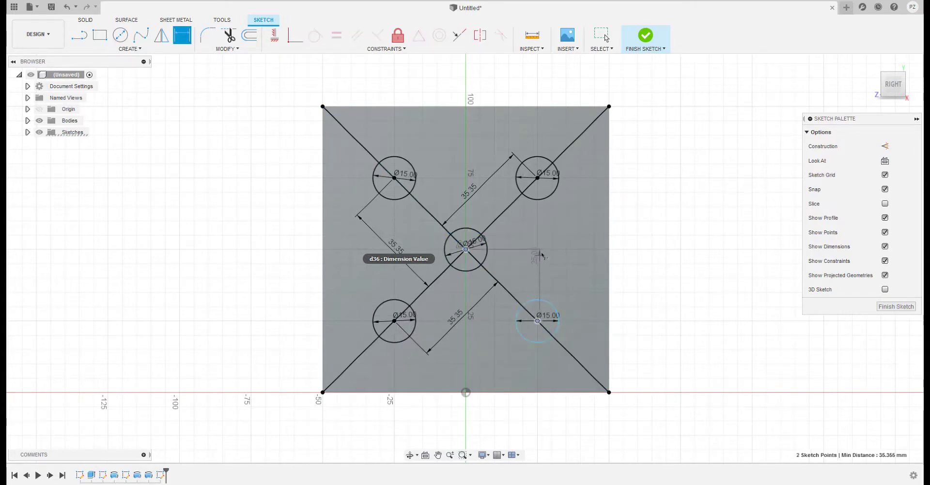
pyautogui.click(562, 259)
pyautogui.write('35.35')
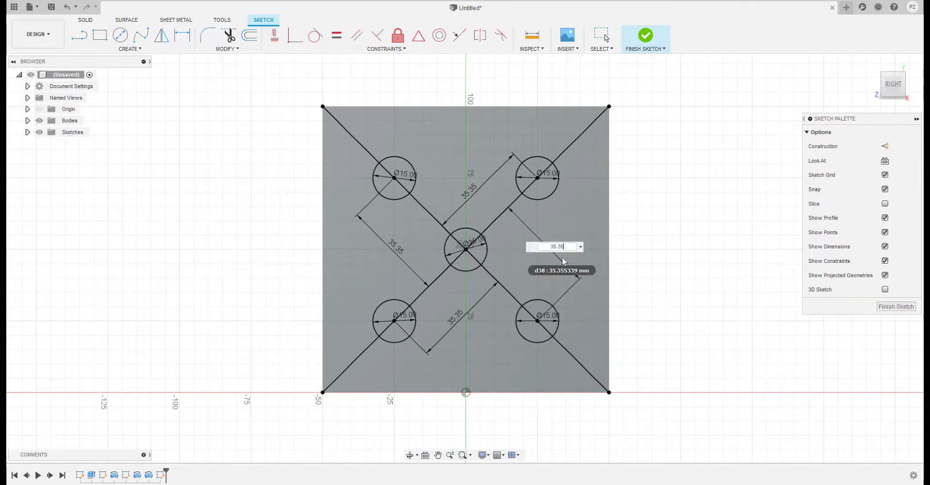
pyautogui.press('Return')
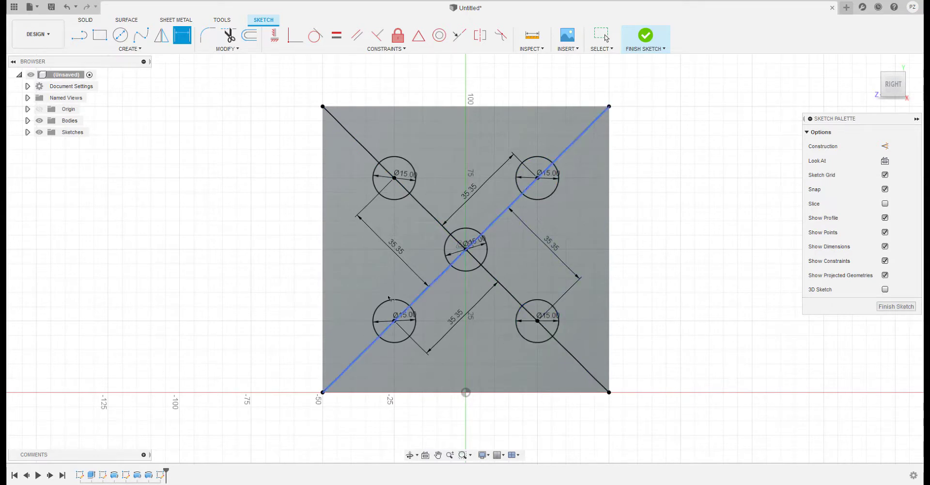
# Trim all five circles to half circles bounded by the diagonals, and finish the sketch
pyautogui.click(228, 35)
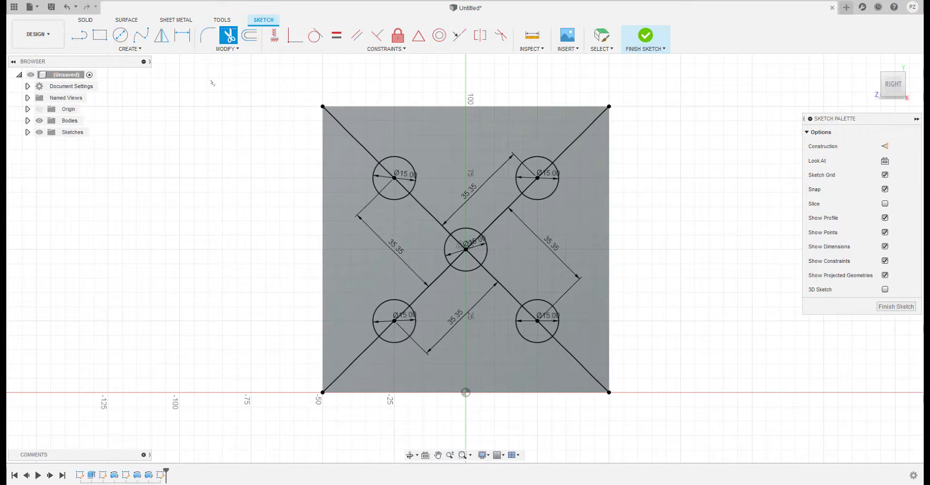
pyautogui.click(373, 184)
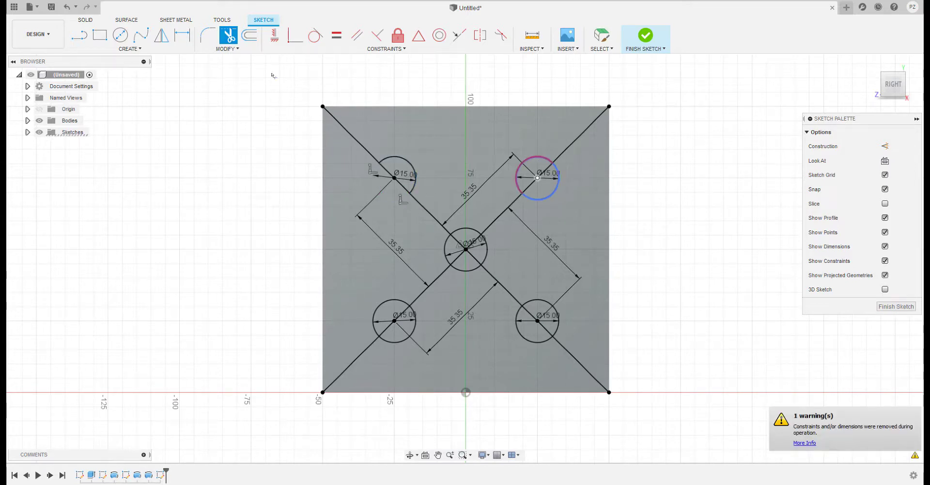
pyautogui.click(521, 164)
pyautogui.click(551, 306)
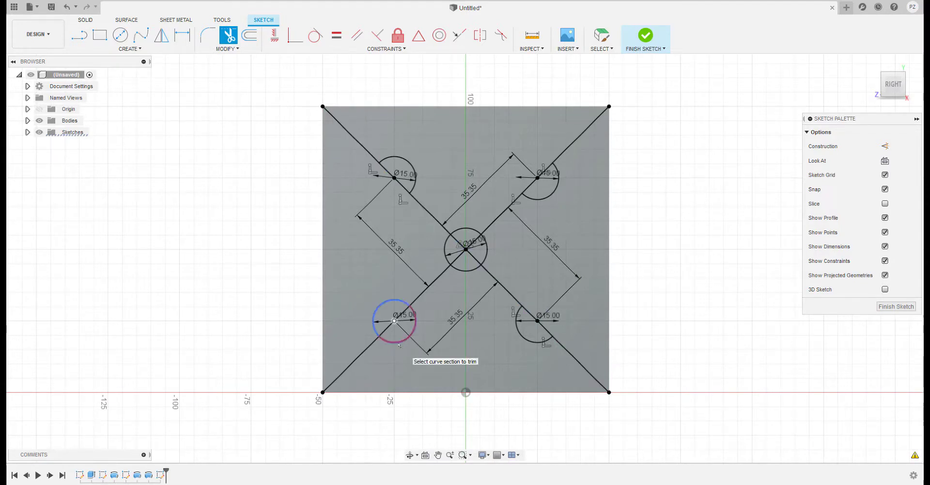
pyautogui.click(401, 341)
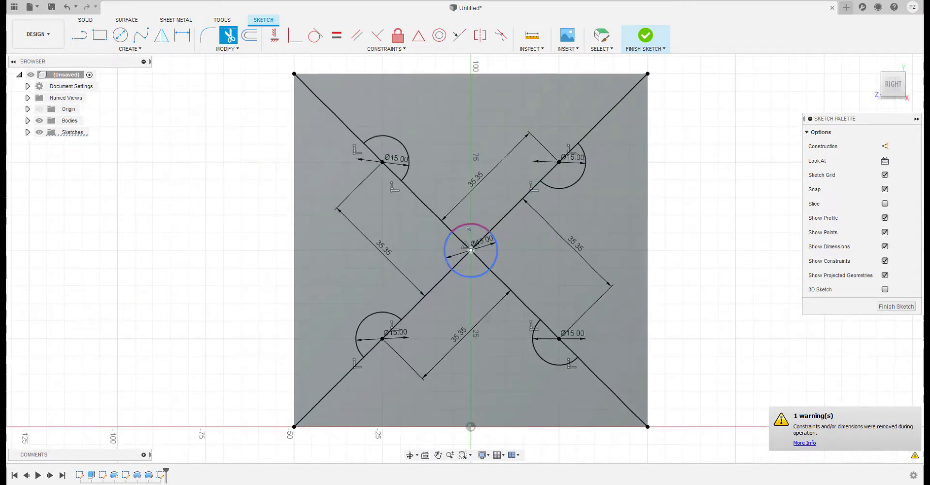
pyautogui.scroll(1, 444, 250)
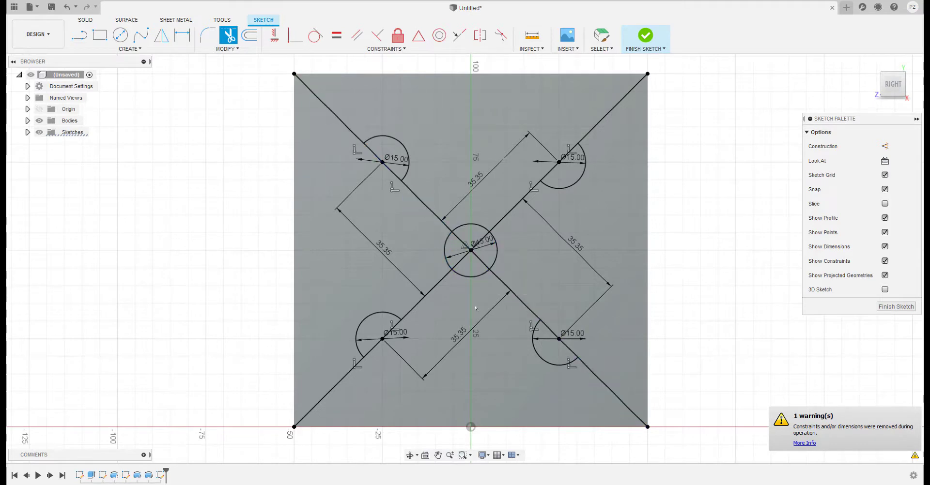
pyautogui.click(472, 276)
pyautogui.scroll(-1, 476, 353)
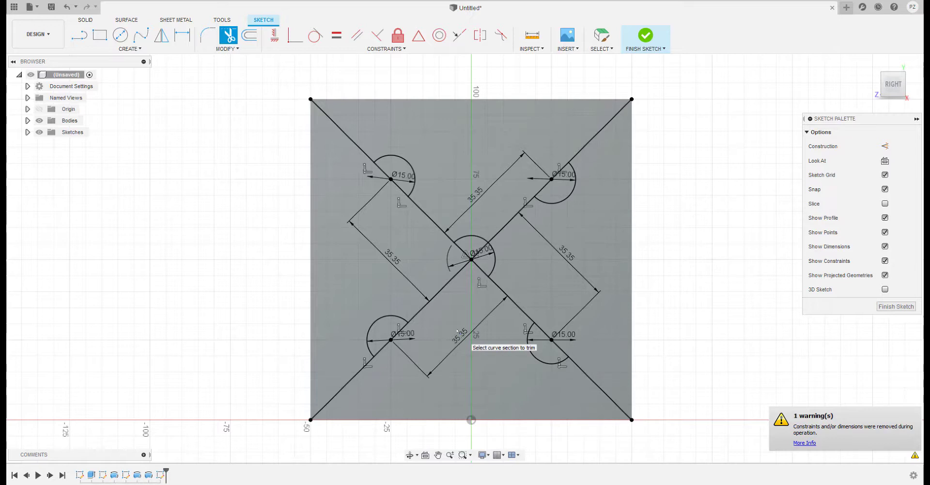
pyautogui.click(644, 38)
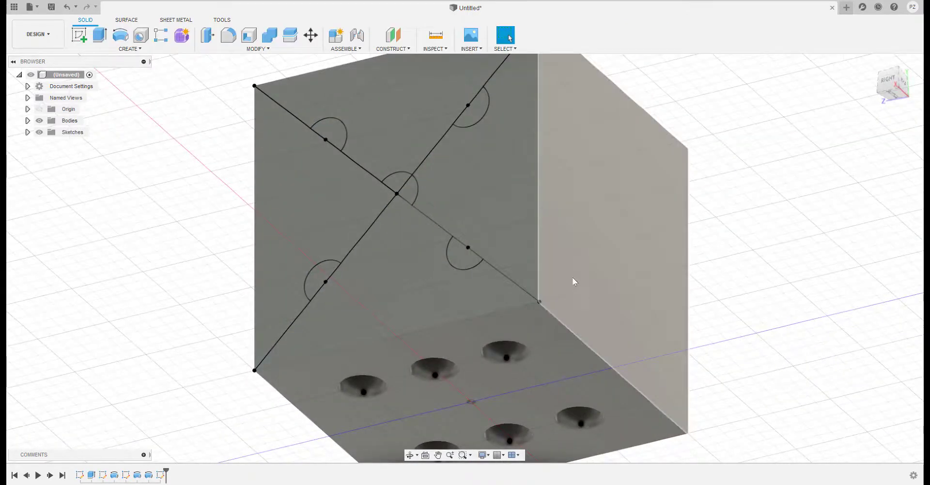
# Revolve the three half circles on the upper-left to lower-right diagonal 360° about that diagonal as a cut
pyautogui.moveTo(569, 226)
pyautogui.mouseDown(button='middle')
pyautogui.moveTo(584, 204)
pyautogui.moveTo(632, 309)
pyautogui.moveTo(640, 295)
pyautogui.mouseUp(button='middle')
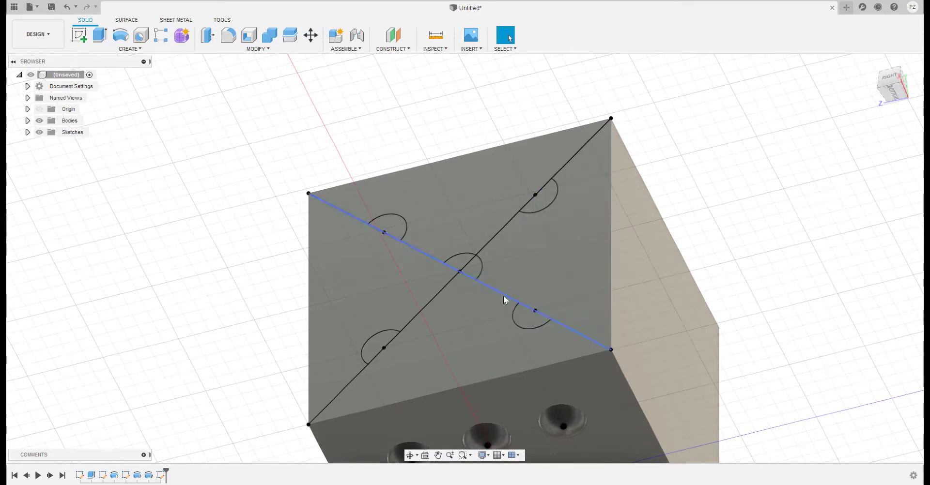
pyautogui.click(120, 36)
pyautogui.click(388, 226)
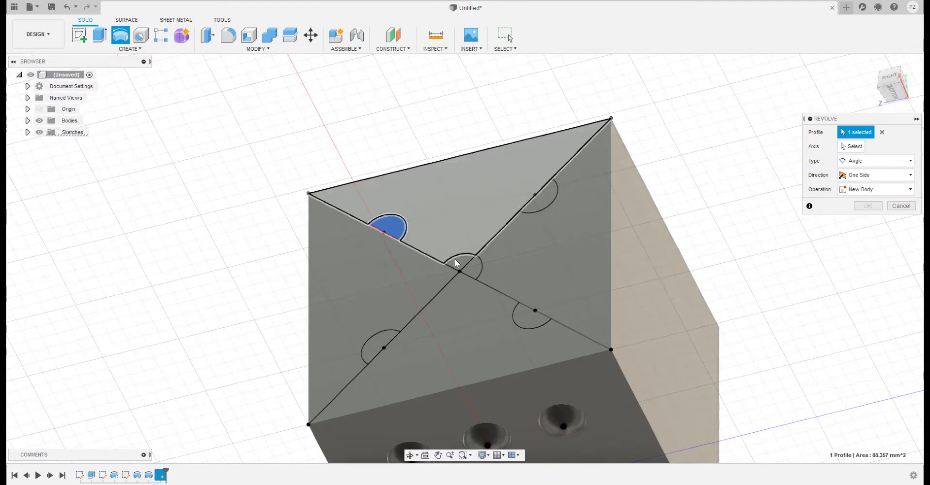
pyautogui.click(460, 263)
pyautogui.click(472, 271)
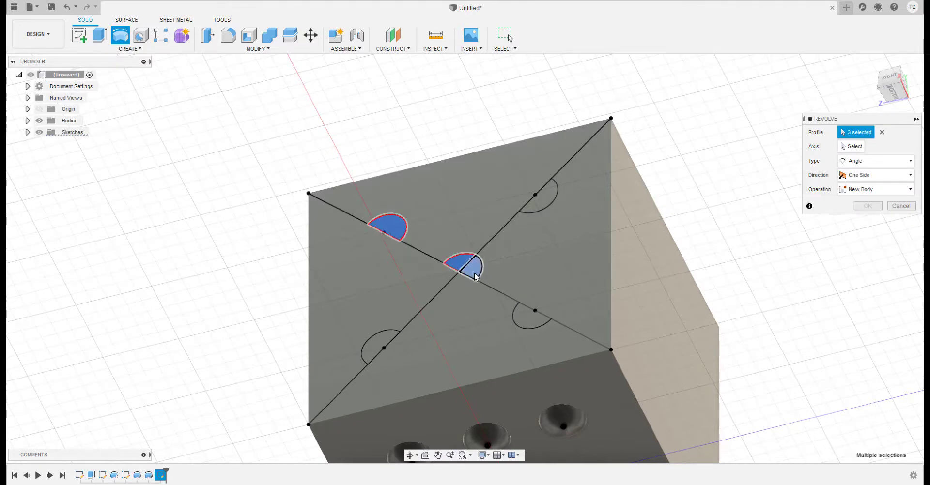
pyautogui.click(522, 317)
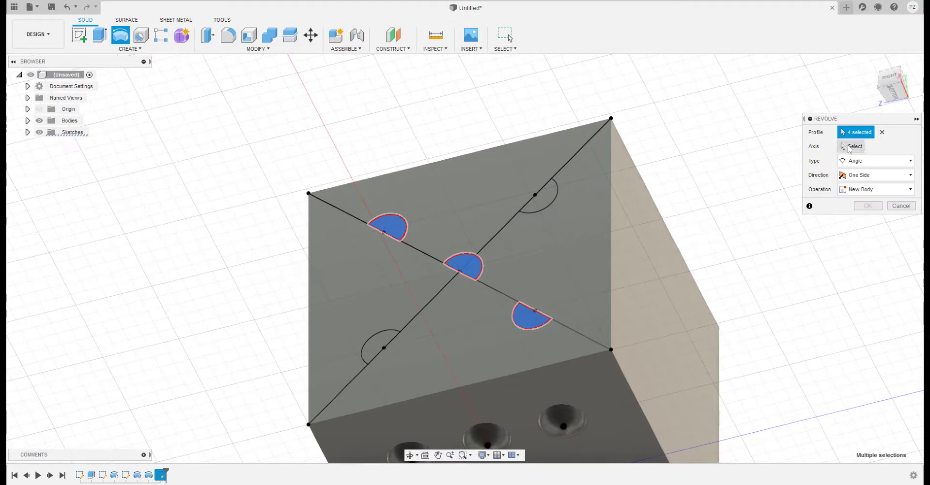
pyautogui.click(847, 146)
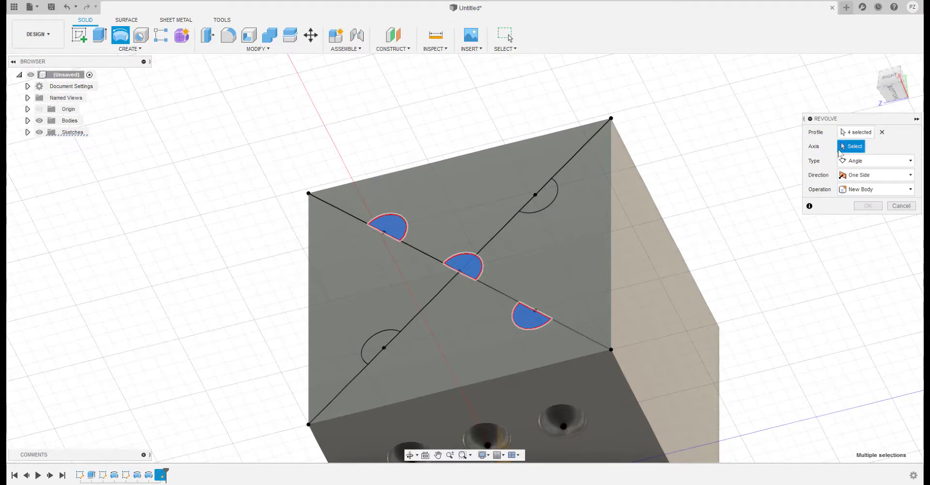
pyautogui.click(497, 290)
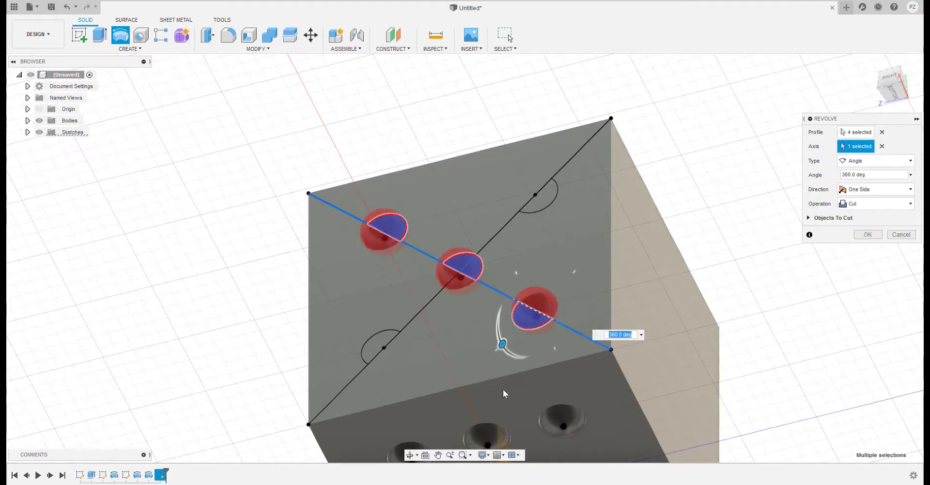
pyautogui.click(868, 234)
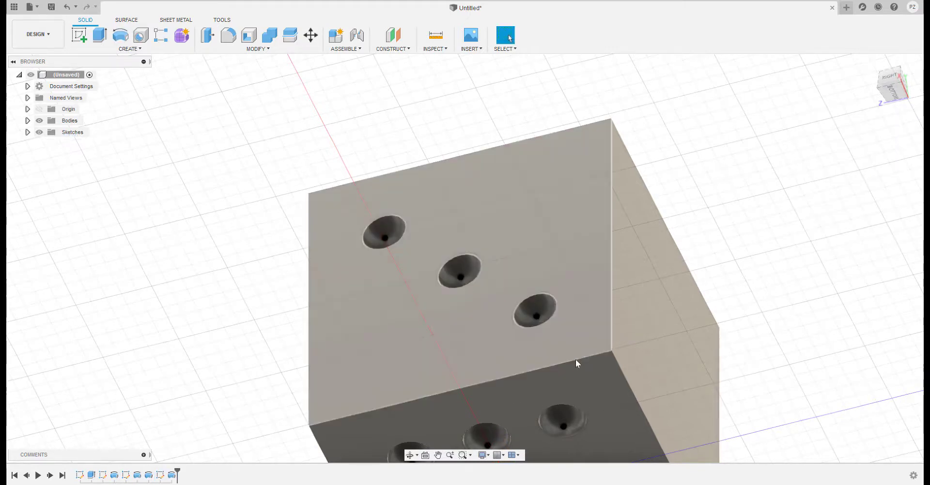
# Show Sketch6, the sketch with the half circles on the right face, again
pyautogui.keyDown('shift'); pyautogui.moveTo(575, 360); pyautogui.dragTo(614, 377, button='middle'); pyautogui.keyUp('shift')
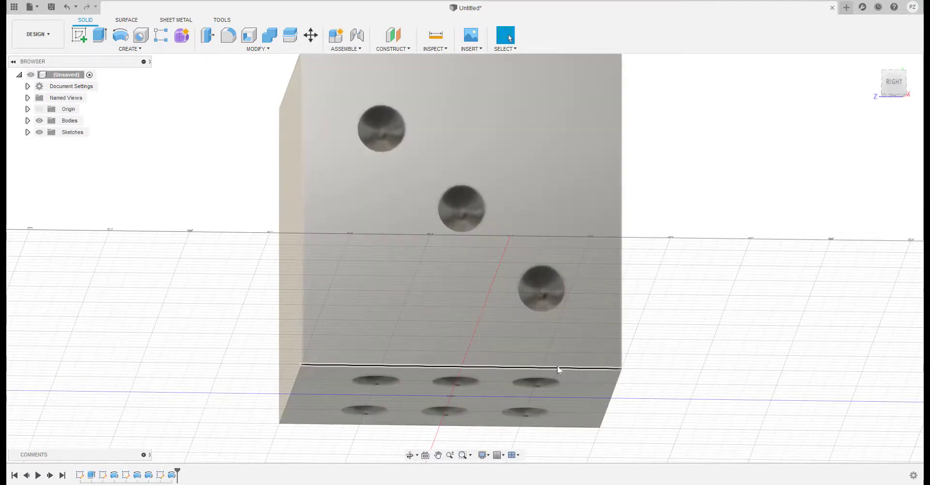
pyautogui.moveTo(521, 352); pyautogui.dragTo(390, 280, button='middle')
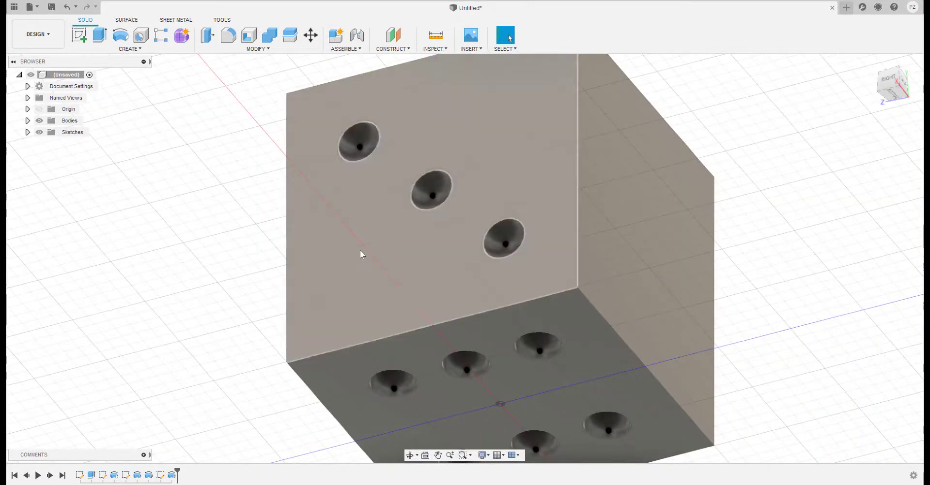
pyautogui.click(28, 132)
pyautogui.click(47, 179)
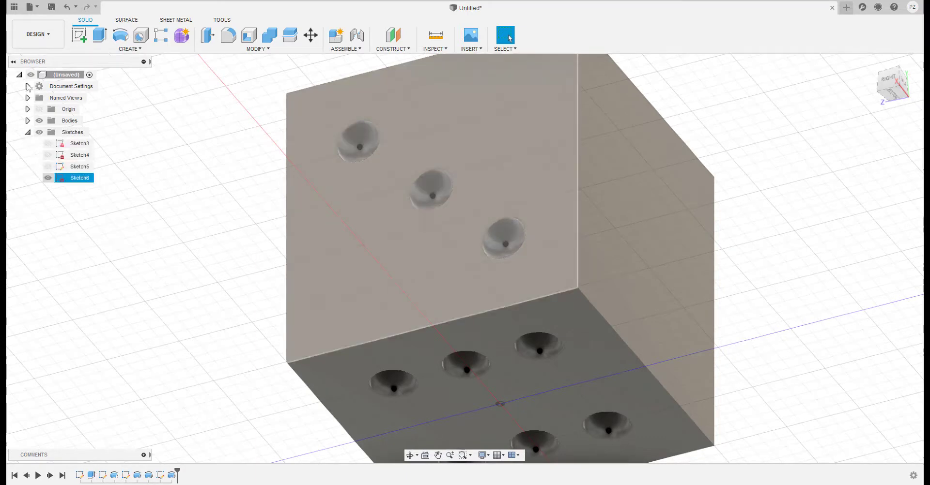
pyautogui.click(48, 178)
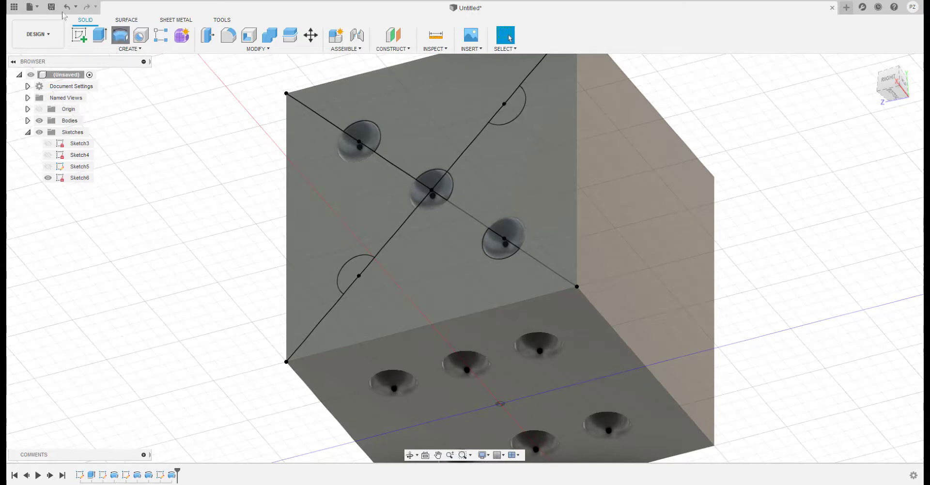
# Try to revolve the two remaining half circles together 360° about the lower-left to upper-right diagonal as a cut
pyautogui.click(120, 35)
pyautogui.click(350, 274)
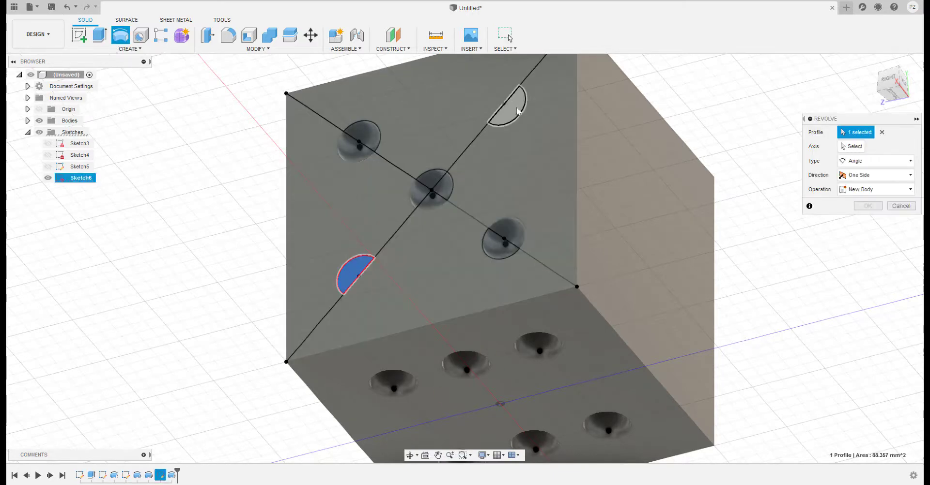
pyautogui.click(516, 111)
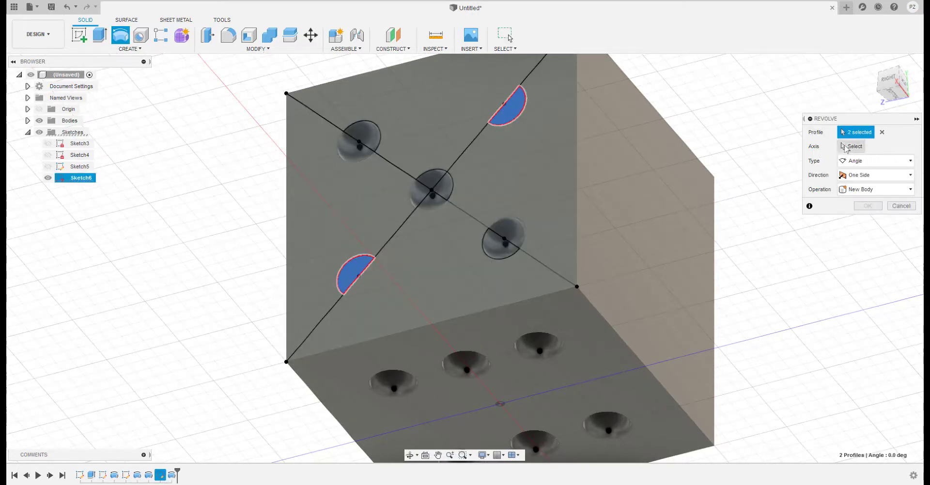
pyautogui.click(845, 147)
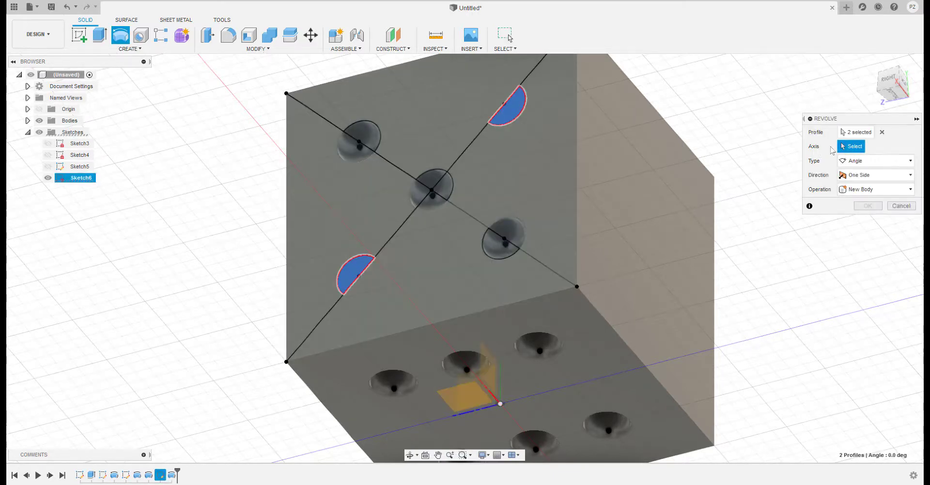
pyautogui.click(473, 140)
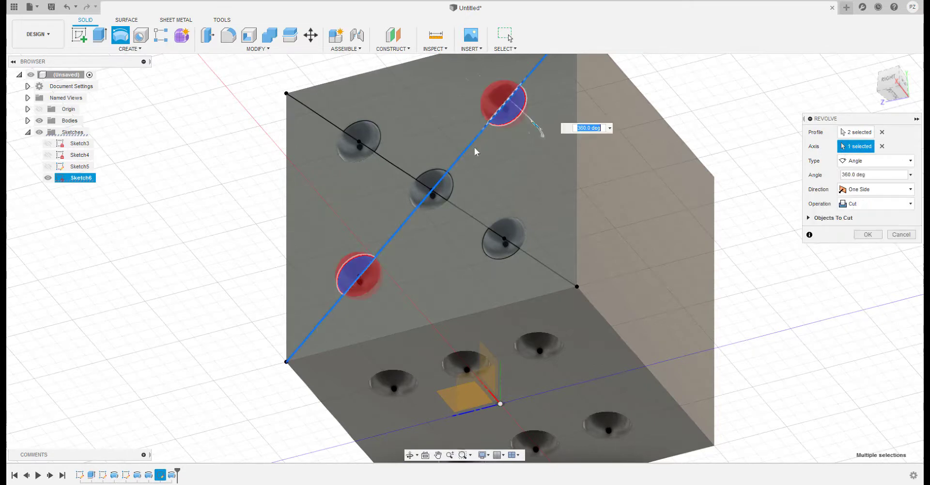
pyautogui.click(869, 236)
# Retry the 360° revolve cut of both half circles about their shared diagonal and read the error details
pyautogui.moveTo(614, 262); pyautogui.dragTo(664, 273, button='middle')
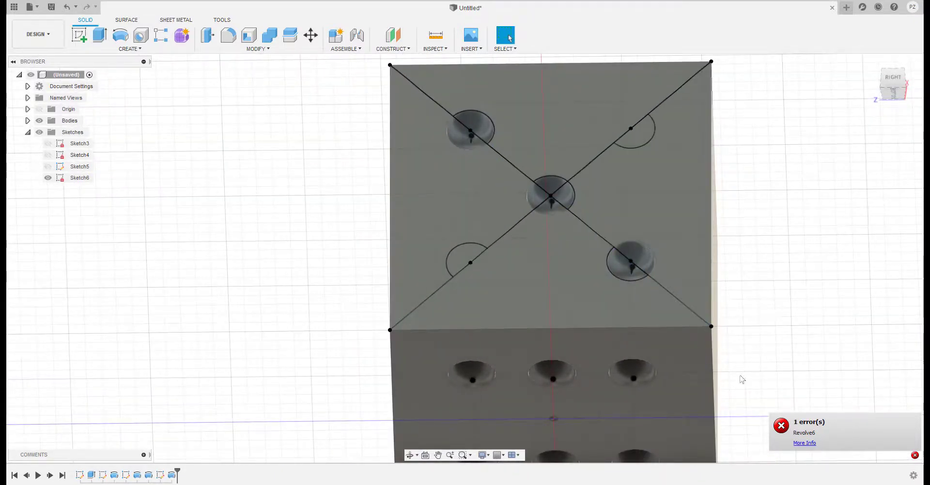
pyautogui.click(119, 39)
pyautogui.click(460, 259)
pyautogui.click(647, 140)
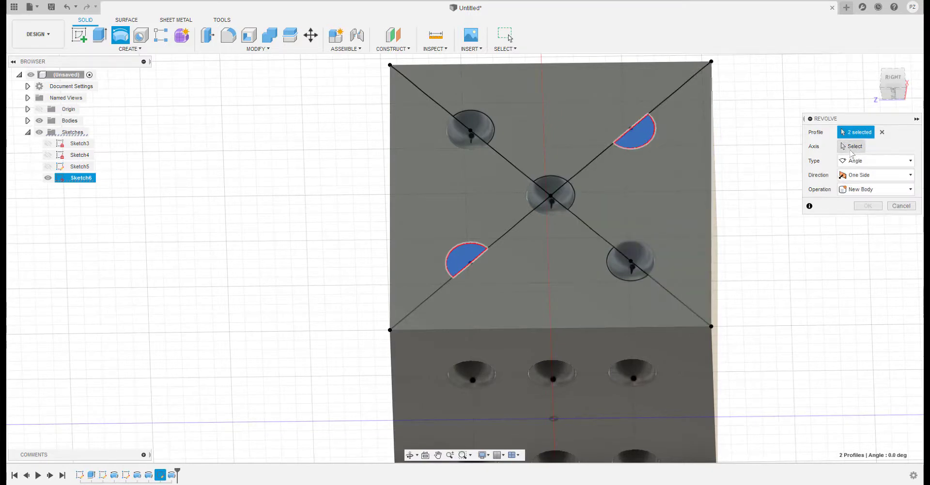
pyautogui.click(851, 147)
pyautogui.click(601, 151)
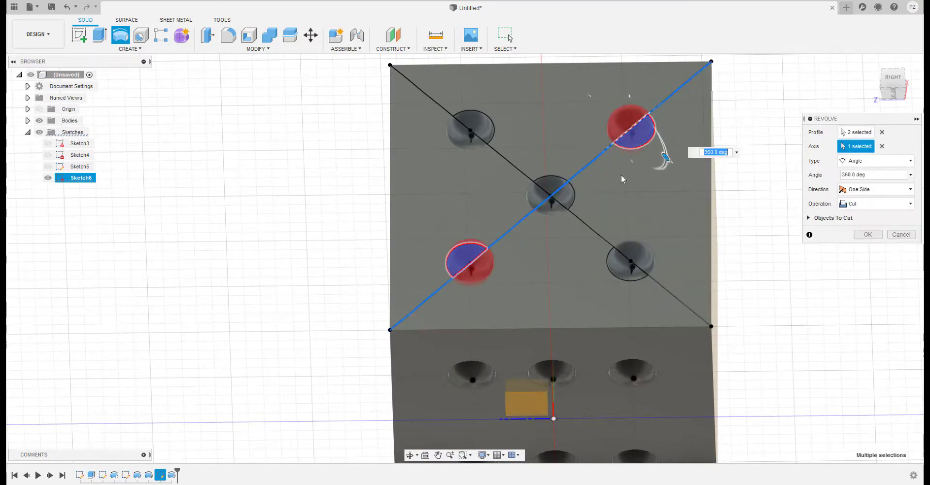
pyautogui.keyDown('shift'); pyautogui.moveTo(587, 254); pyautogui.dragTo(686, 237, button='middle'); pyautogui.keyUp('shift')
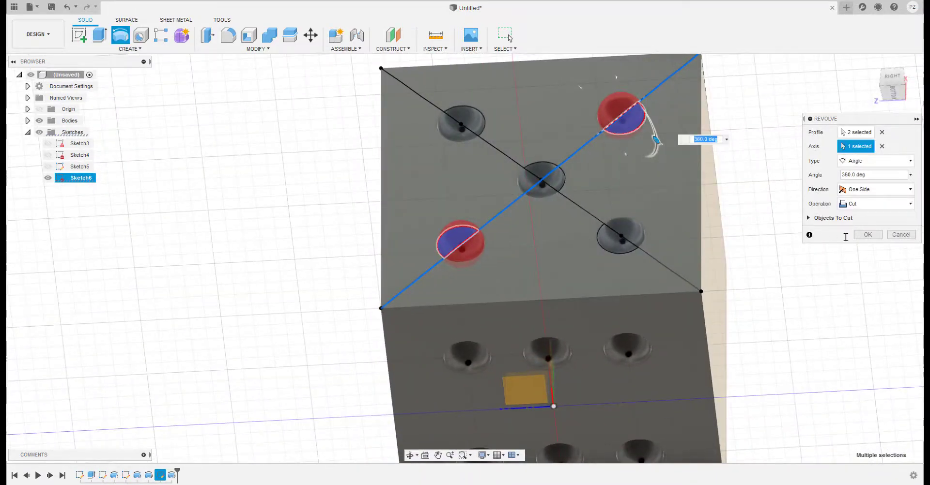
pyautogui.click(867, 234)
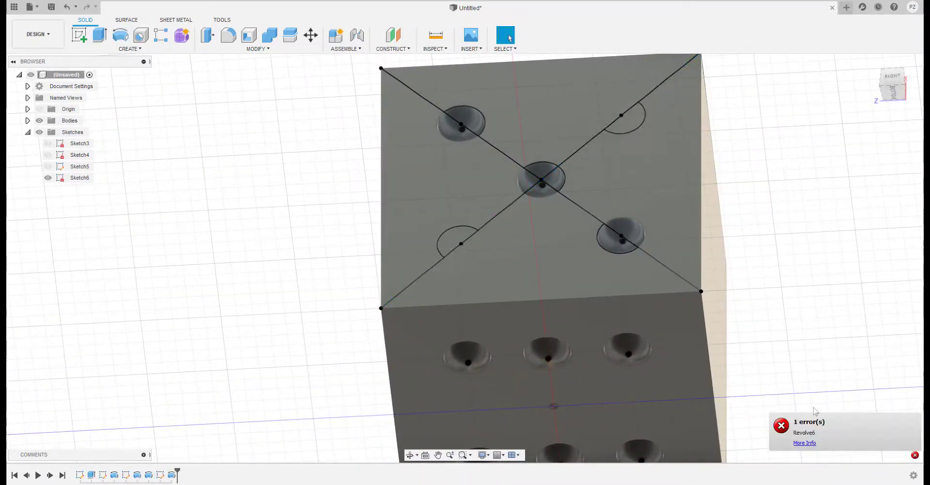
pyautogui.click(804, 443)
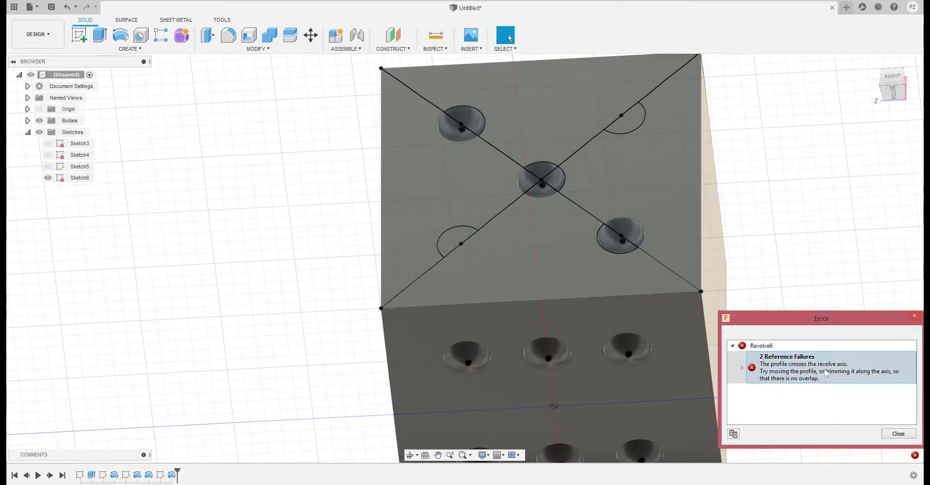
pyautogui.click(913, 316)
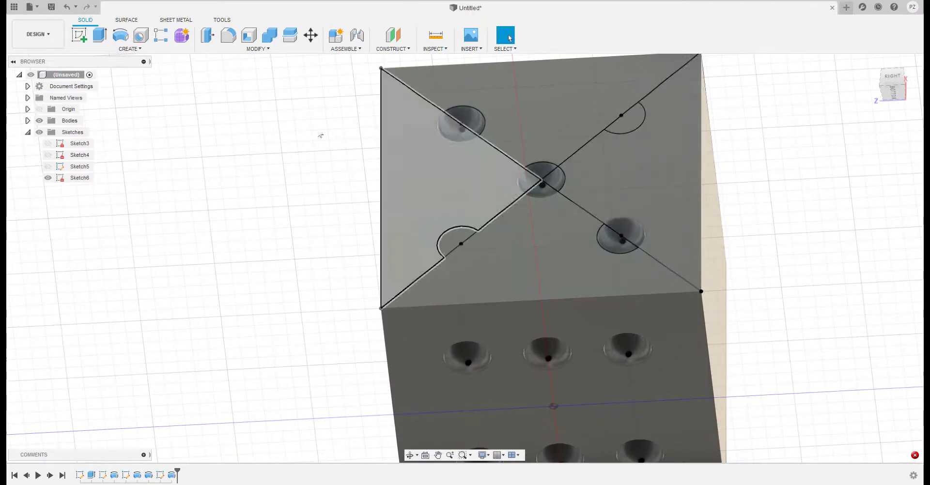
# Revolve only the lower-left half circle 360° about its diagonal as a cut
pyautogui.click(120, 35)
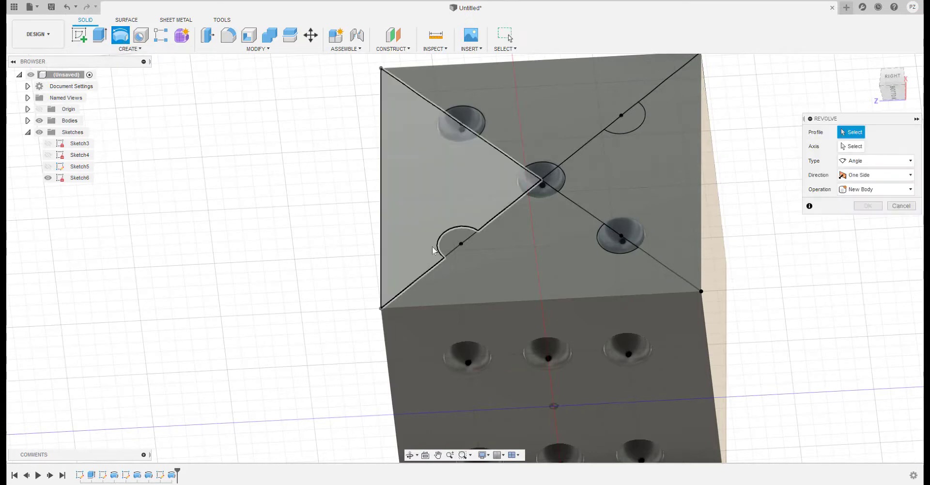
pyautogui.click(448, 240)
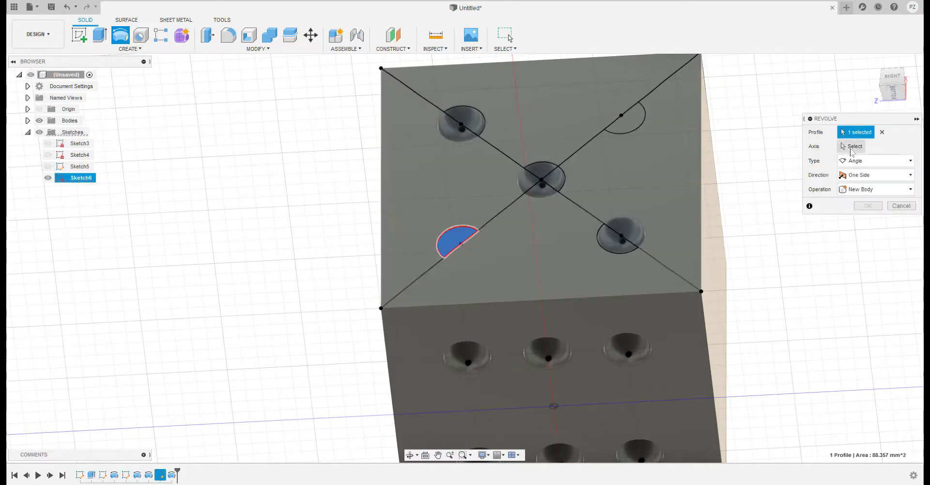
pyautogui.click(492, 220)
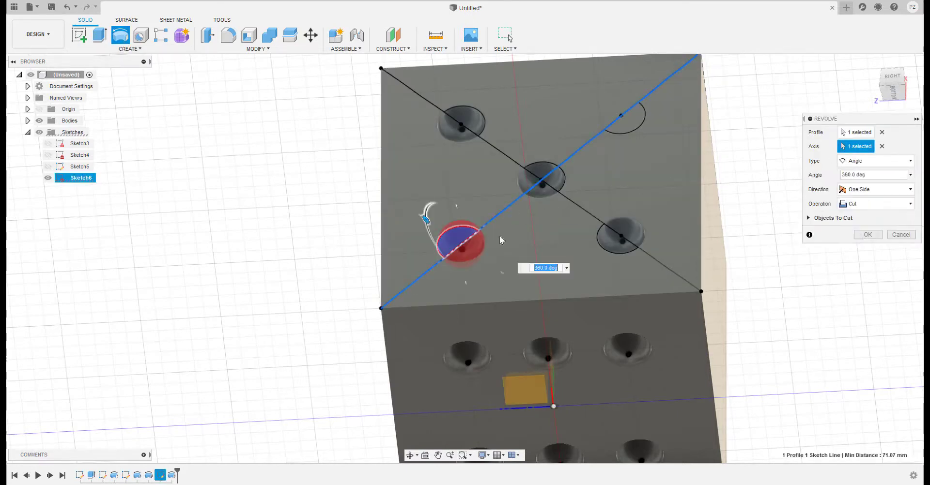
pyautogui.click(859, 236)
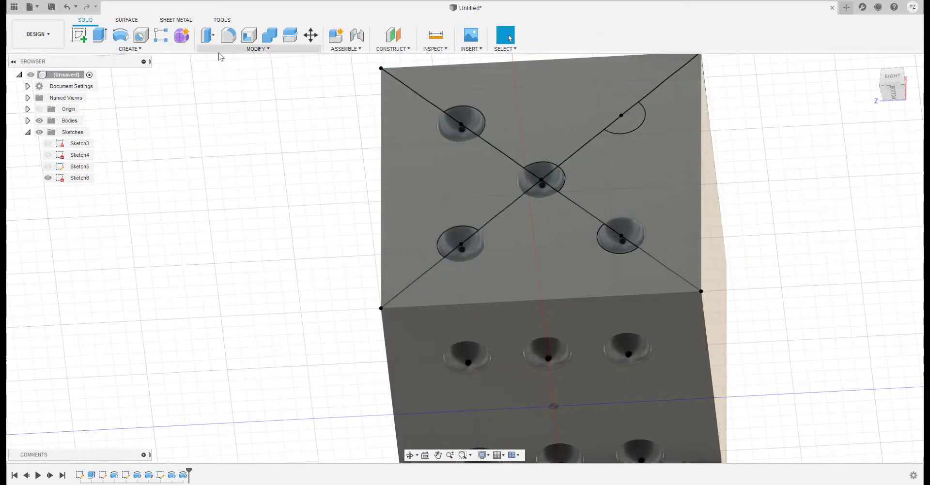
# Revolve the upper-right half circle 360° about its diagonal as a cut, and hide Sketch6
pyautogui.click(120, 34)
pyautogui.click(625, 123)
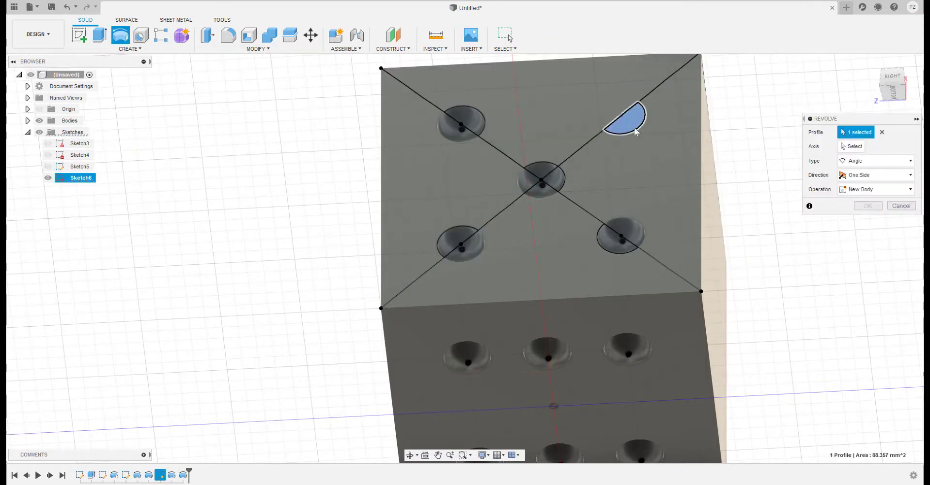
pyautogui.click(597, 134)
pyautogui.click(864, 234)
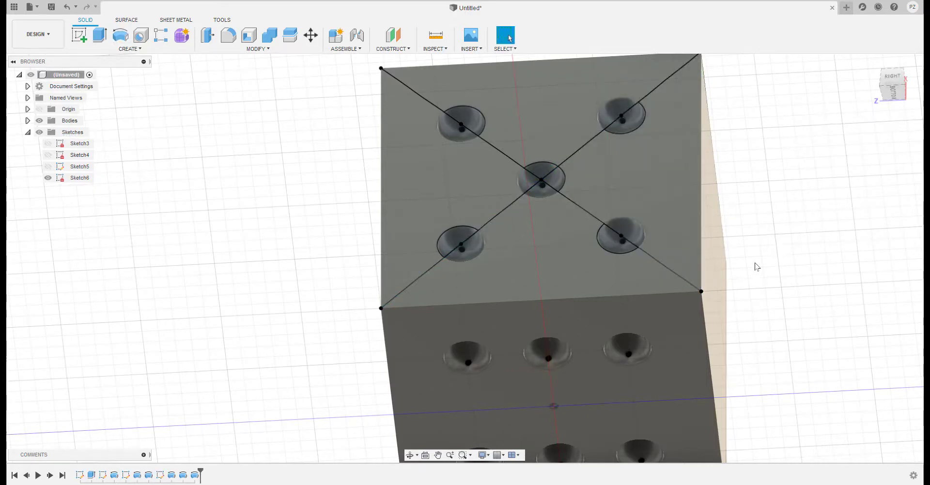
pyautogui.click(48, 178)
# Start a constant-radius fillet on the edge between the cube's top and left faces, with a radius of 4 mm
pyautogui.moveTo(315, 280); pyautogui.dragTo(319, 298, button='middle')
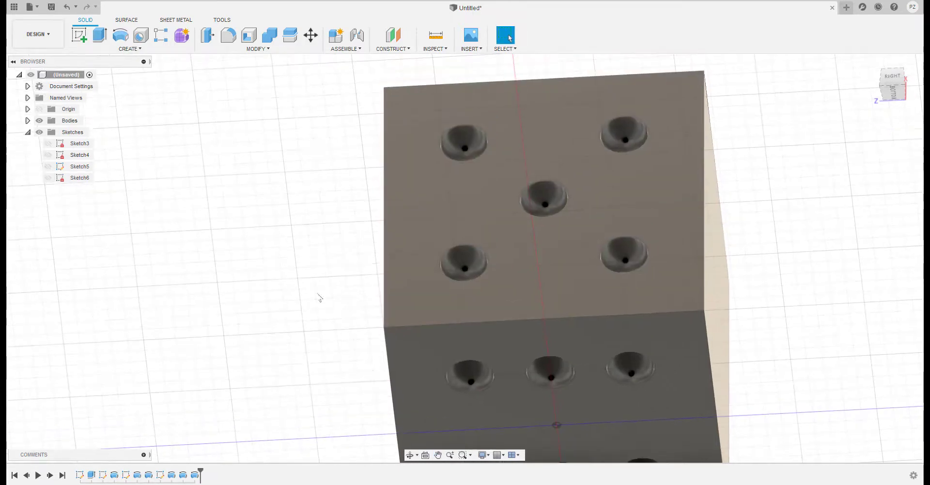
pyautogui.scroll(2, 356, 328)
pyautogui.scroll(-5, 364, 336)
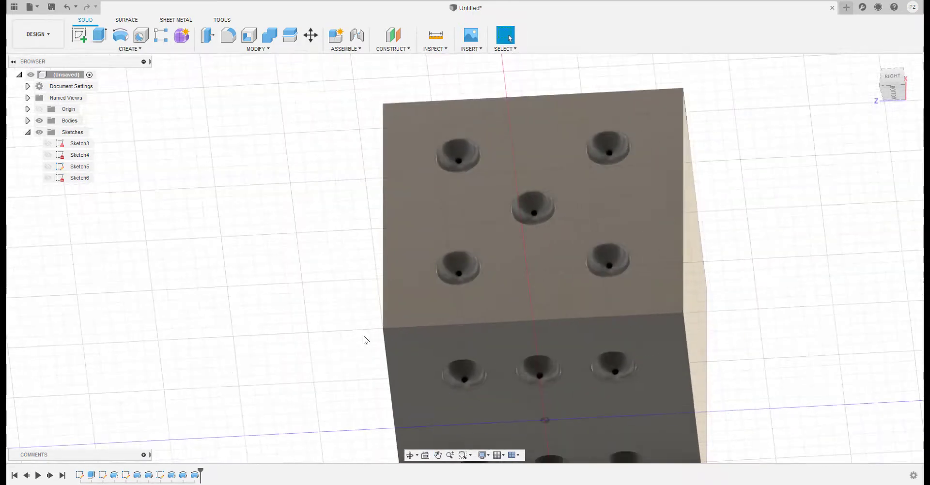
pyautogui.keyDown('shift'); pyautogui.moveTo(315, 355); pyautogui.dragTo(213, 182, button='middle'); pyautogui.keyUp('shift')
pyautogui.scroll(1, 420, 369)
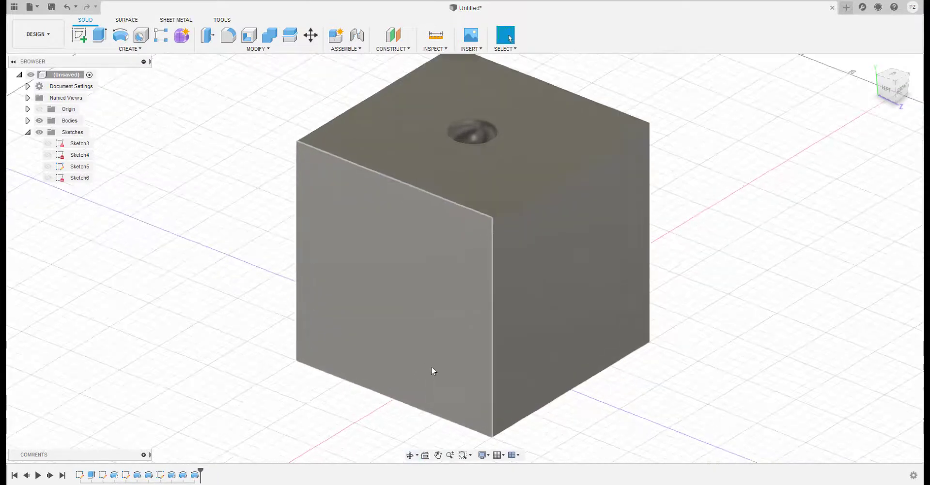
pyautogui.scroll(-1, 433, 369)
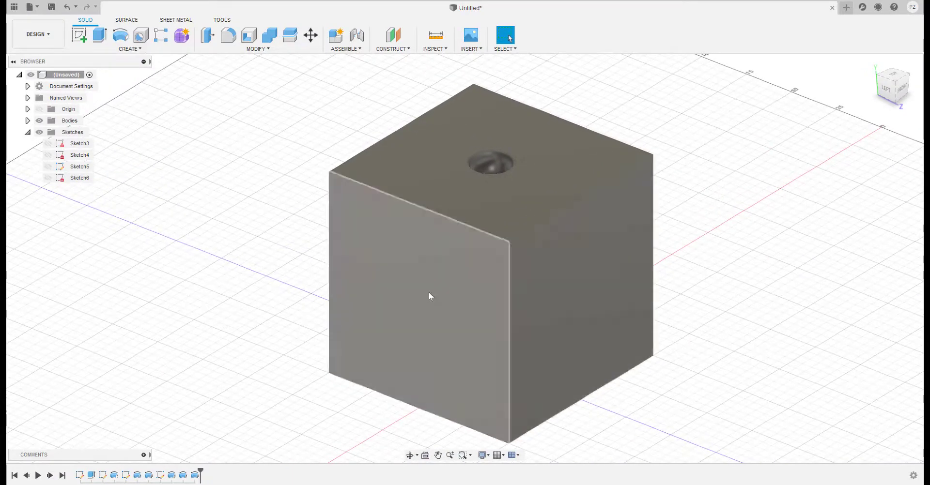
pyautogui.click(229, 37)
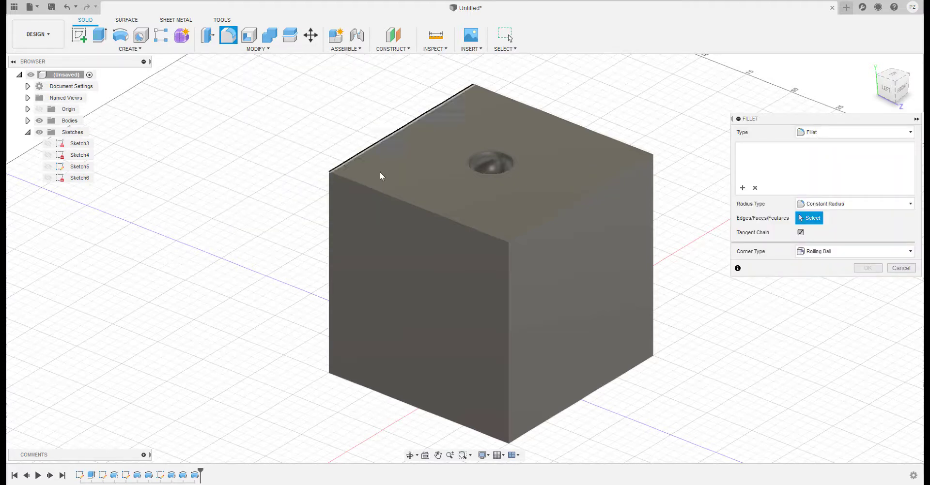
pyautogui.click(385, 193)
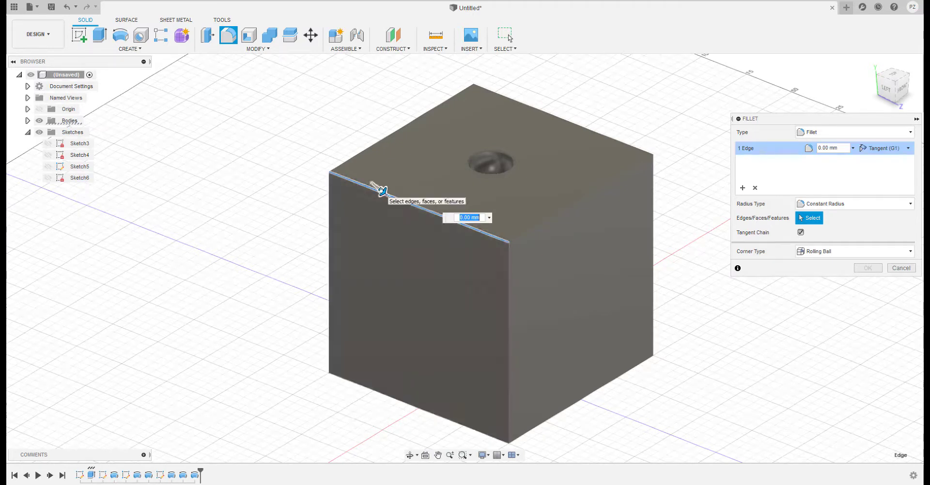
pyautogui.moveTo(382, 192); pyautogui.dragTo(387, 196)
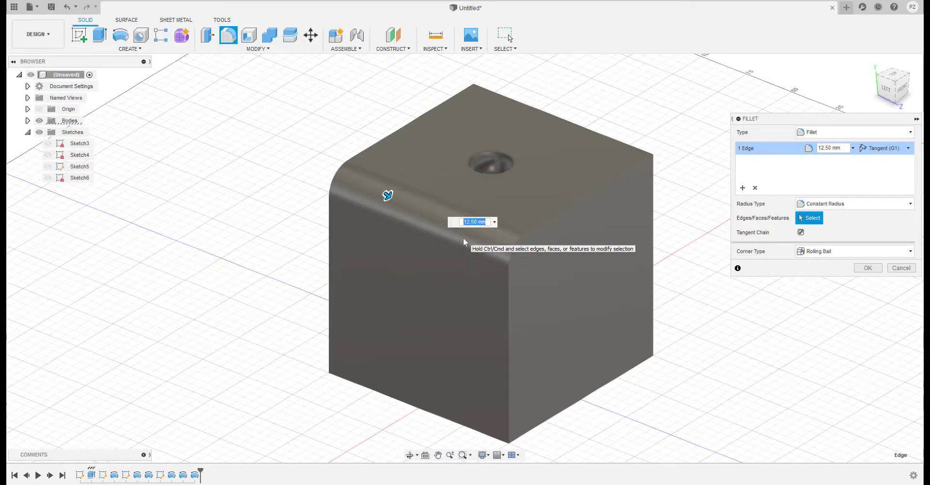
pyautogui.write('2')
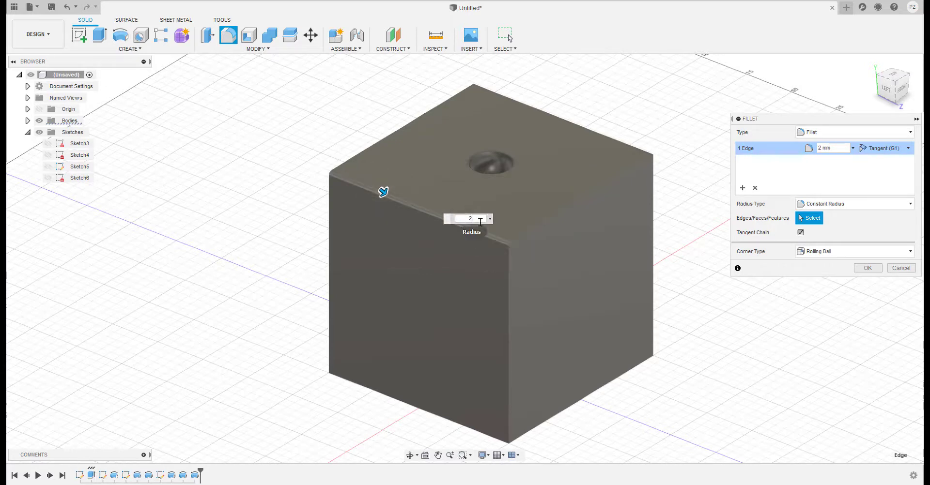
pyautogui.press('BackSpace')
pyautogui.write('4')
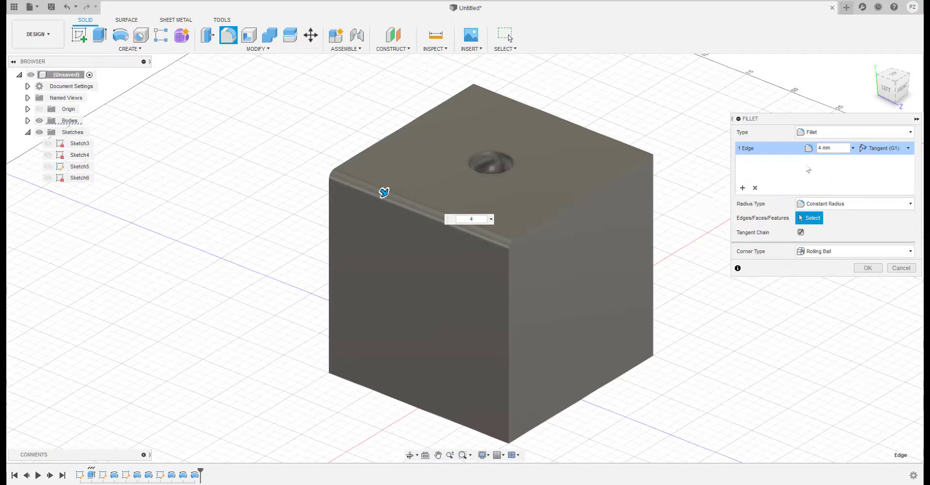
# Add a second edge set to the fillet with the eight other edges bounding the top, left and front faces
pyautogui.click(742, 187)
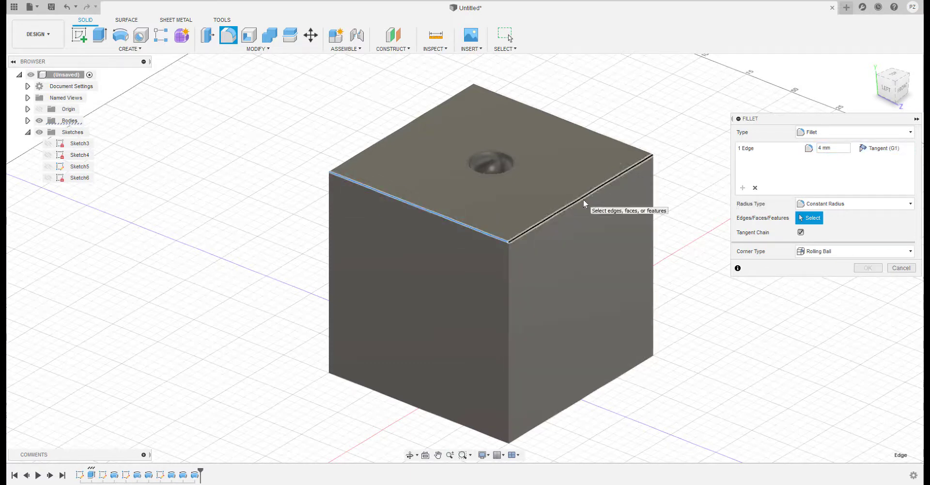
pyautogui.click(583, 200)
pyautogui.click(625, 143)
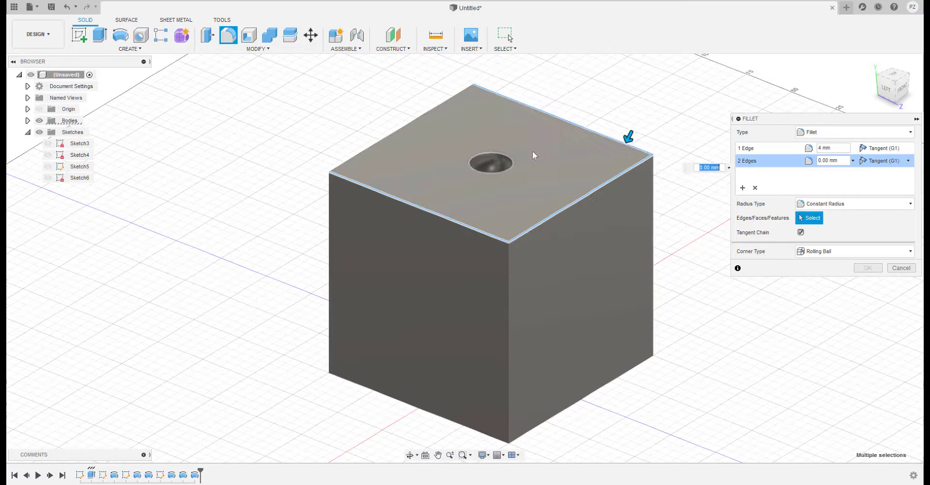
pyautogui.click(405, 126)
pyautogui.click(509, 296)
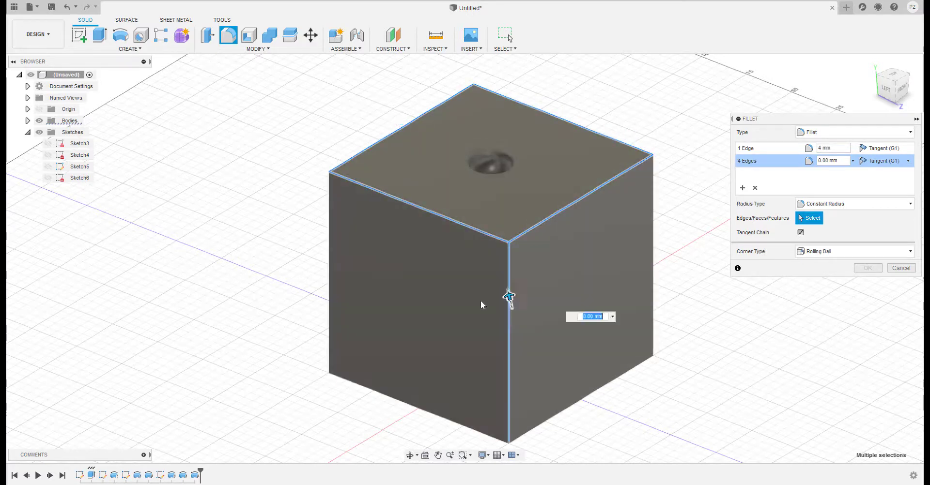
pyautogui.click(328, 281)
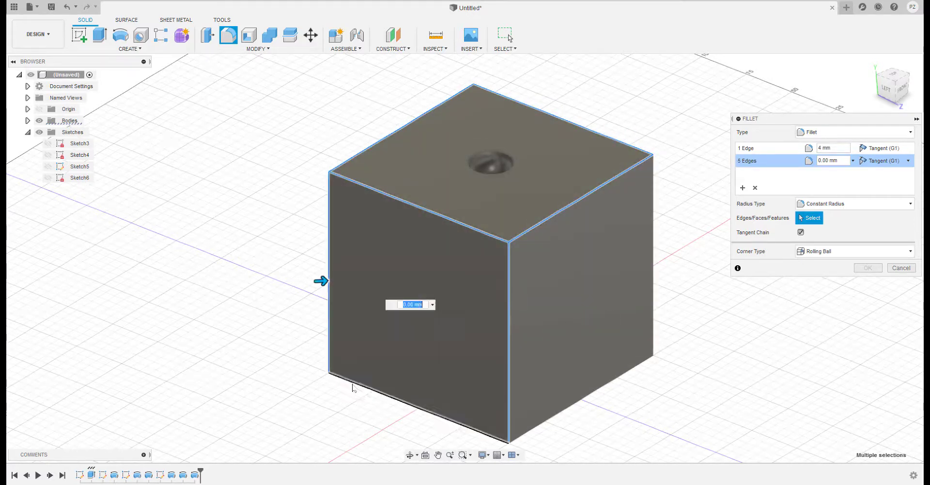
pyautogui.click(352, 387)
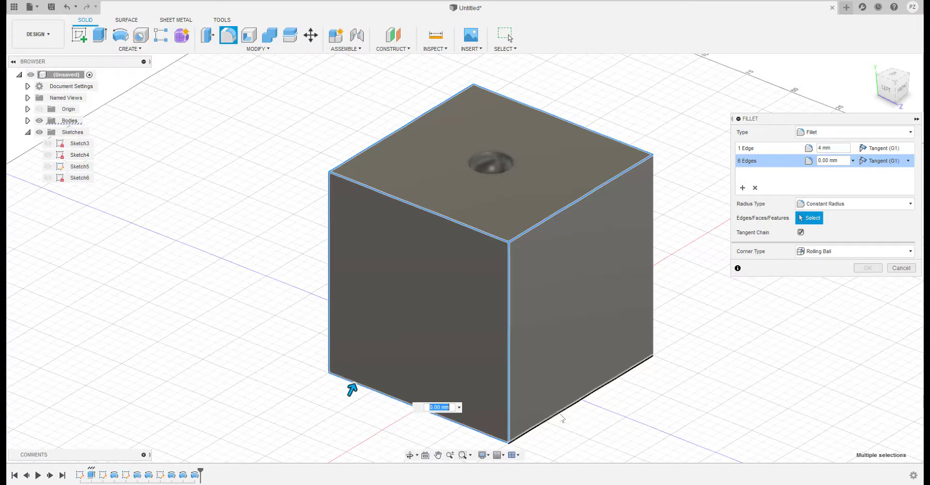
pyautogui.click(561, 412)
pyautogui.click(653, 333)
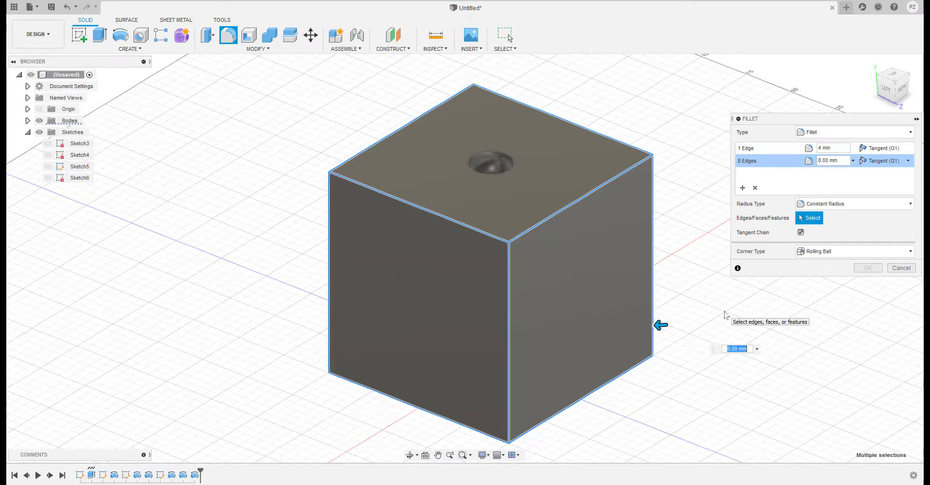
# Add the three remaining unselected edges around the cube's back and bottom faces to the second fillet edge set
pyautogui.keyDown('shift'); pyautogui.moveTo(725, 315); pyautogui.dragTo(528, 269, button='middle'); pyautogui.keyUp('shift')
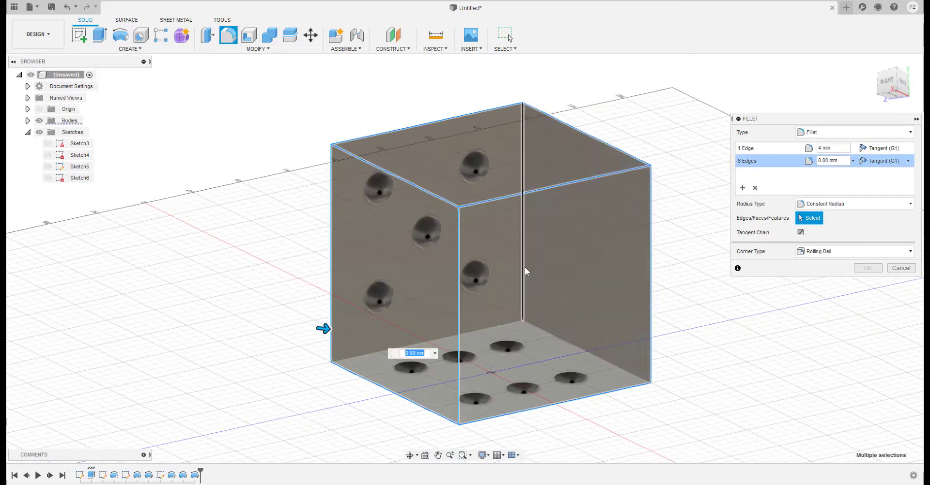
pyautogui.click(525, 266)
pyautogui.click(493, 326)
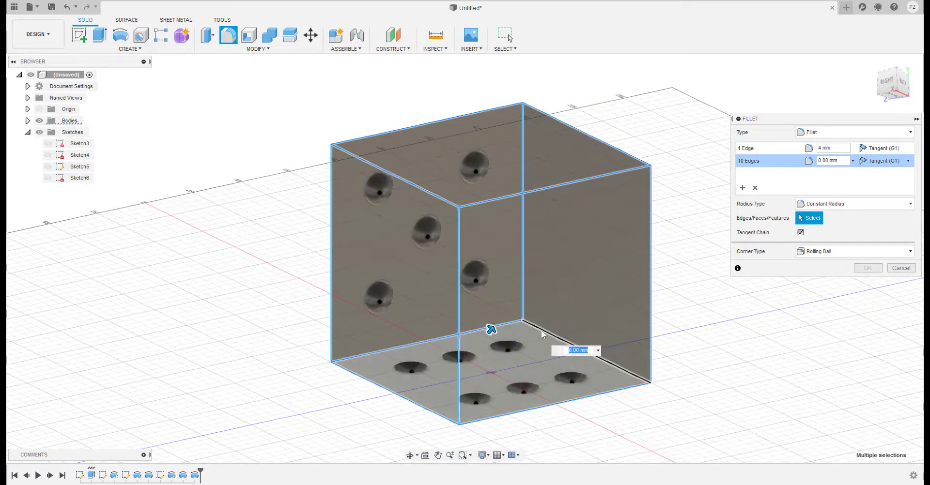
pyautogui.click(542, 333)
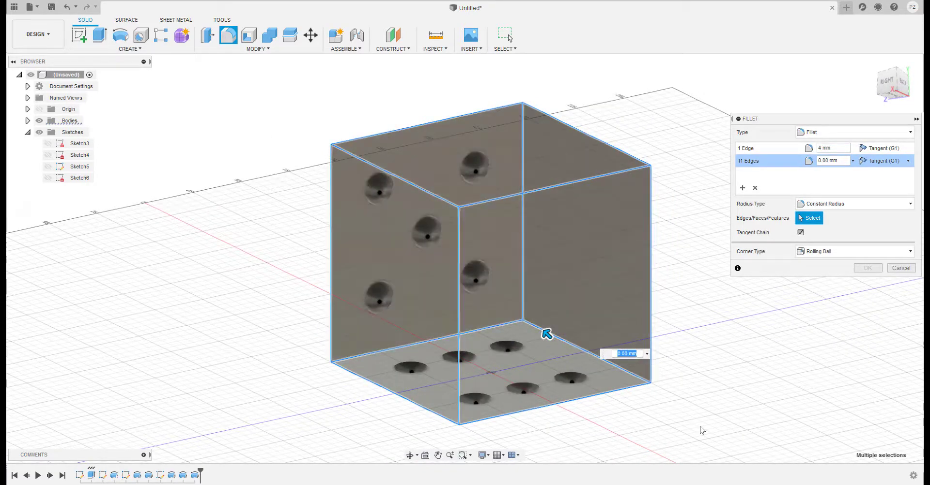
# Set the second edge set's radius to 4 mm and complete the fillet
pyautogui.keyDown('shift'); pyautogui.moveTo(547, 334); pyautogui.dragTo(537, 441, button='middle'); pyautogui.keyUp('shift')
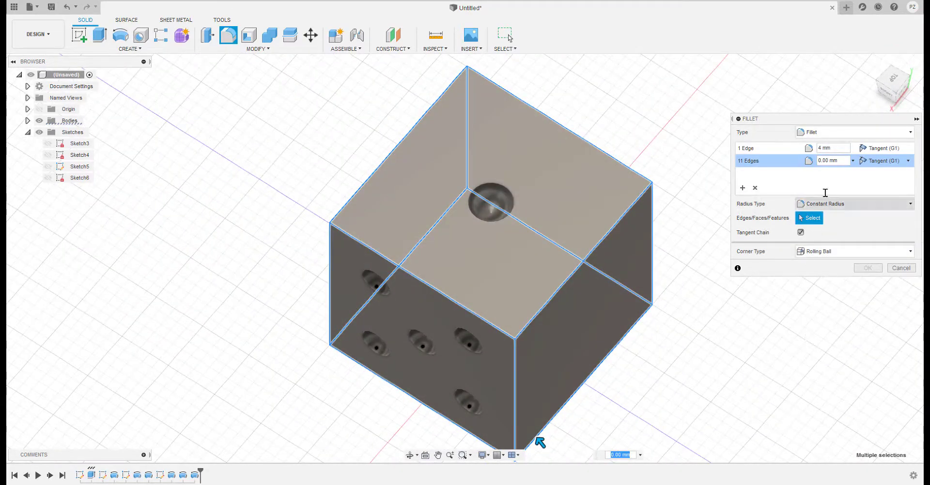
pyautogui.click(841, 162)
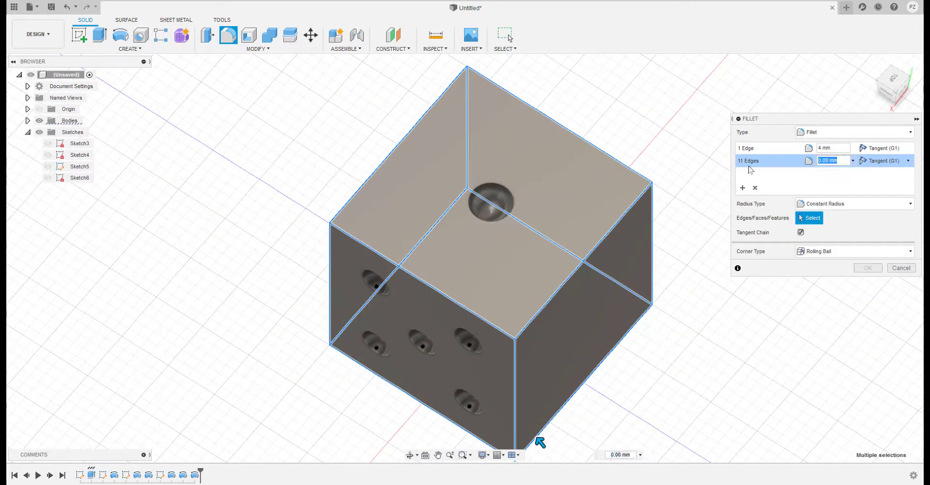
pyautogui.write('4')
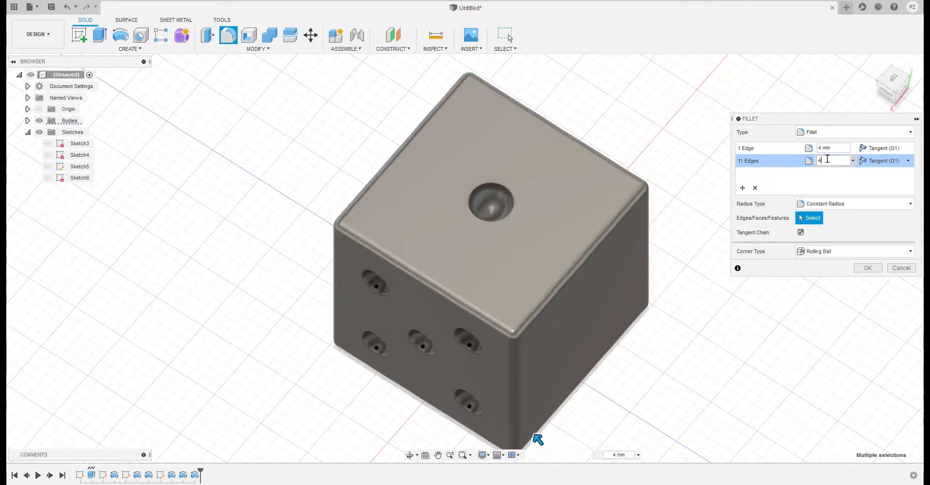
pyautogui.keyDown('shift'); pyautogui.moveTo(773, 379); pyautogui.dragTo(780, 328, button='middle'); pyautogui.keyUp('shift')
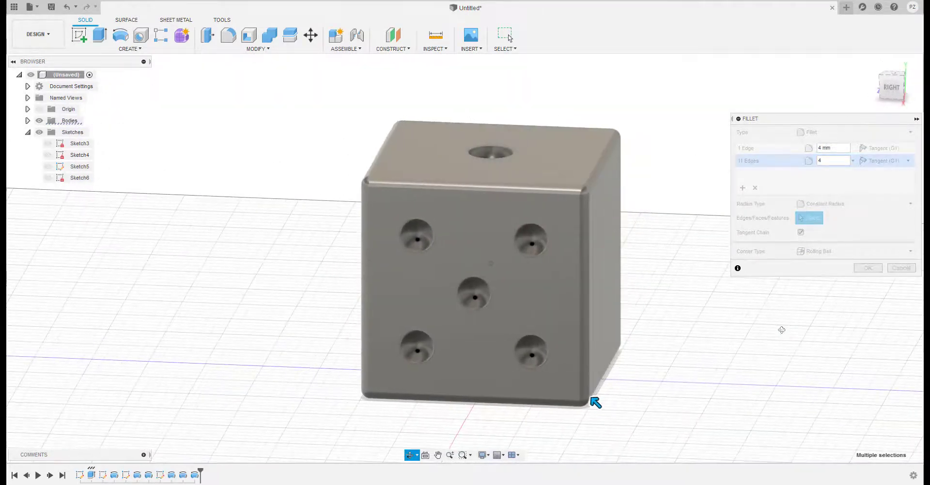
pyautogui.click(874, 267)
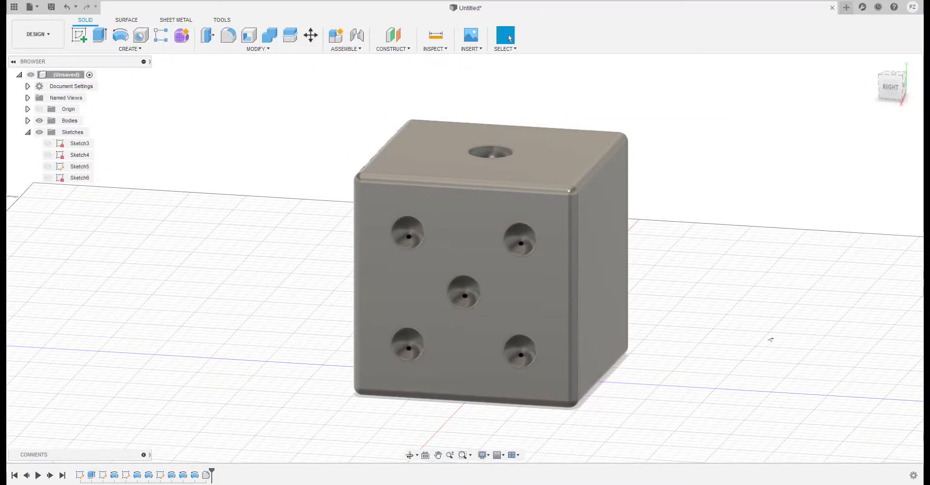
# Inspect the die's rounded edges and corners from several sides
pyautogui.moveTo(678, 358)
pyautogui.mouseDown(button='middle')
pyautogui.moveTo(691, 365)
pyautogui.moveTo(681, 357)
pyautogui.mouseUp(button='middle')
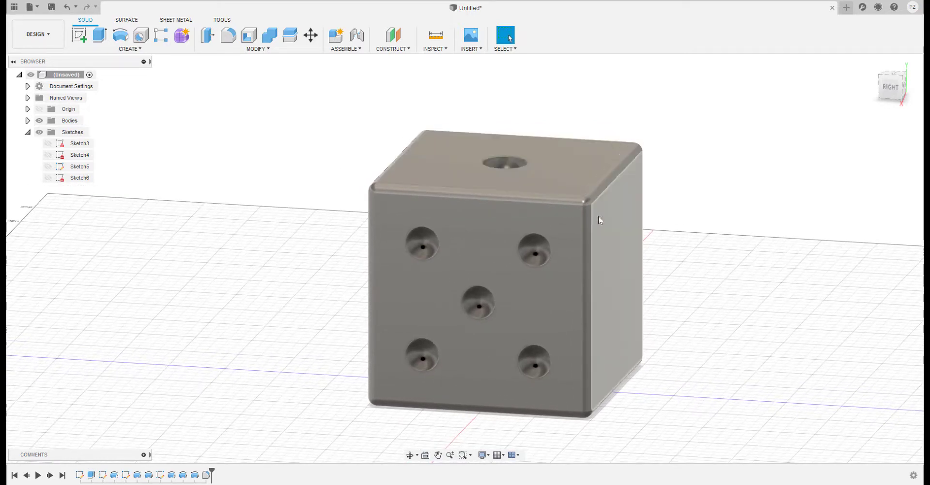
pyautogui.keyDown('shift'); pyautogui.moveTo(628, 277); pyautogui.dragTo(531, 241, button='middle'); pyautogui.keyUp('shift')
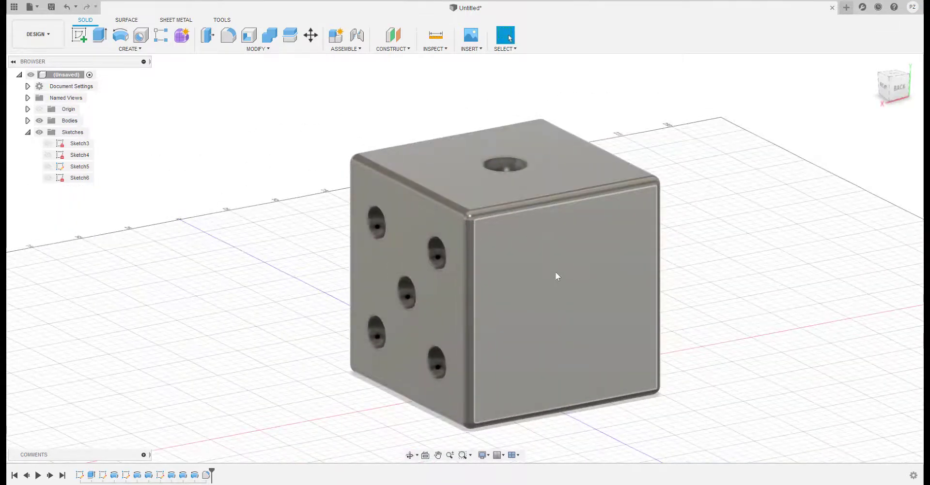
pyautogui.scroll(5, 507, 225)
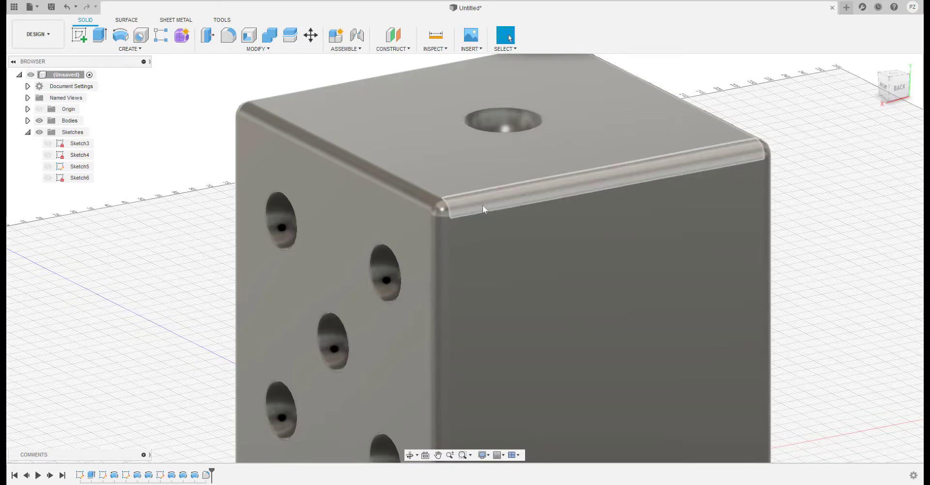
pyautogui.scroll(-10, 546, 332)
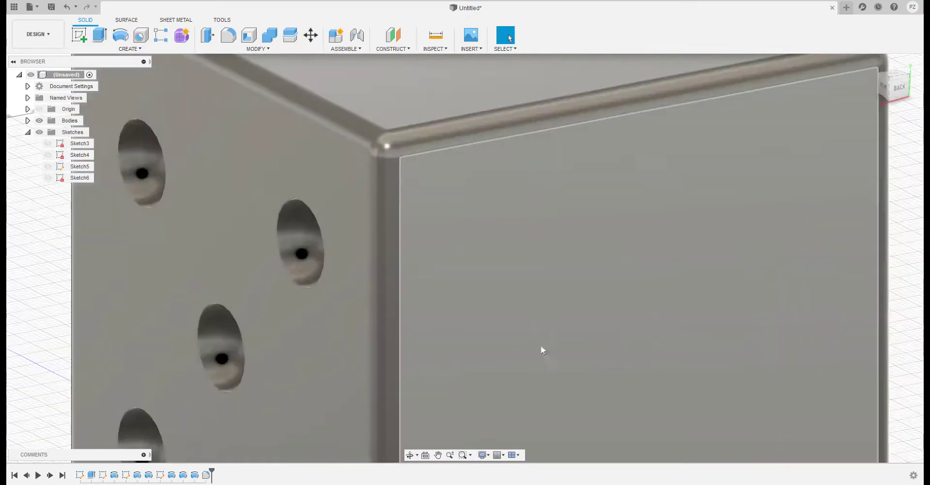
pyautogui.keyDown('shift'); pyautogui.moveTo(487, 339); pyautogui.dragTo(533, 338, button='middle'); pyautogui.keyUp('shift')
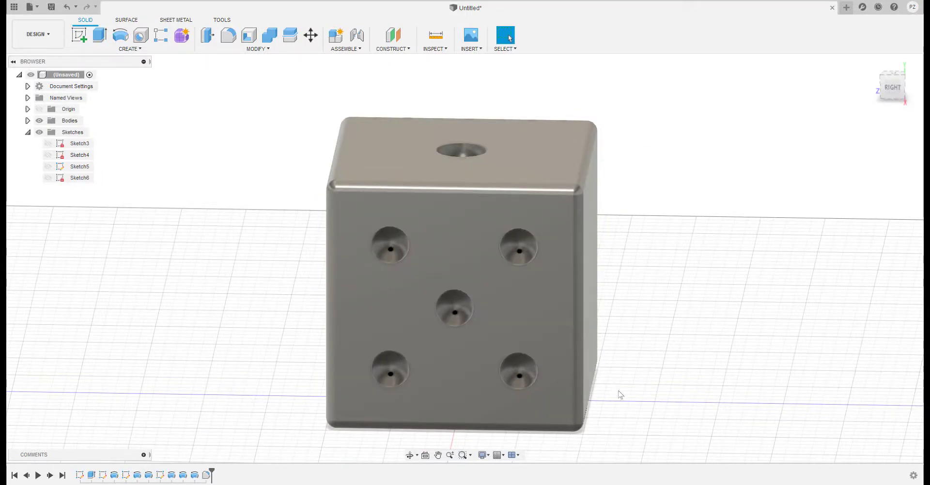
pyautogui.keyDown('shift'); pyautogui.moveTo(620, 395); pyautogui.dragTo(445, 477, button='middle'); pyautogui.keyUp('shift')
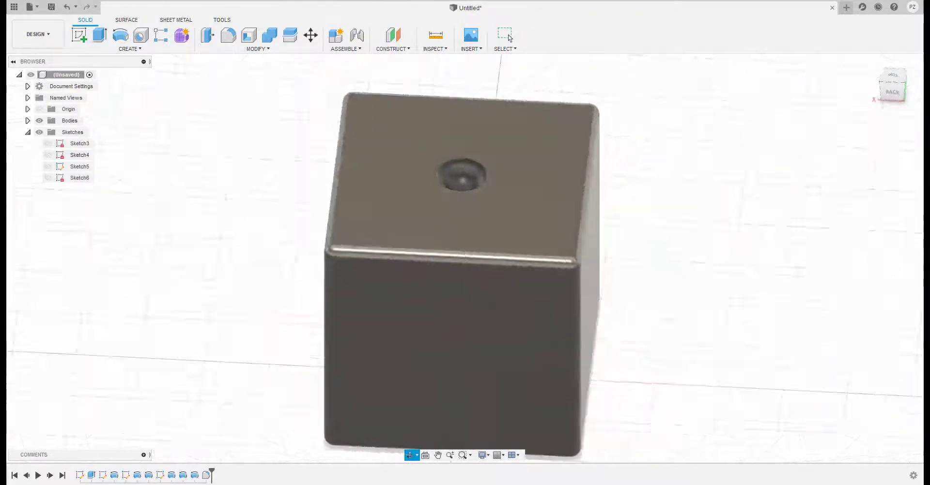
pyautogui.keyDown('shift'); pyautogui.moveTo(523, 423); pyautogui.dragTo(591, 391, button='middle'); pyautogui.keyUp('shift')
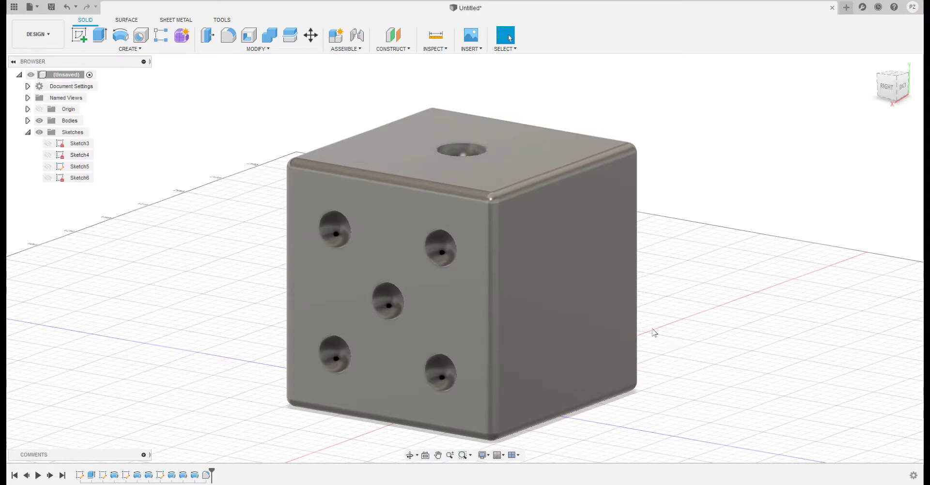
# Search the appearance library for "white" and apply ABS (White) to the die's five-dot face
pyautogui.rightClick(447, 285)
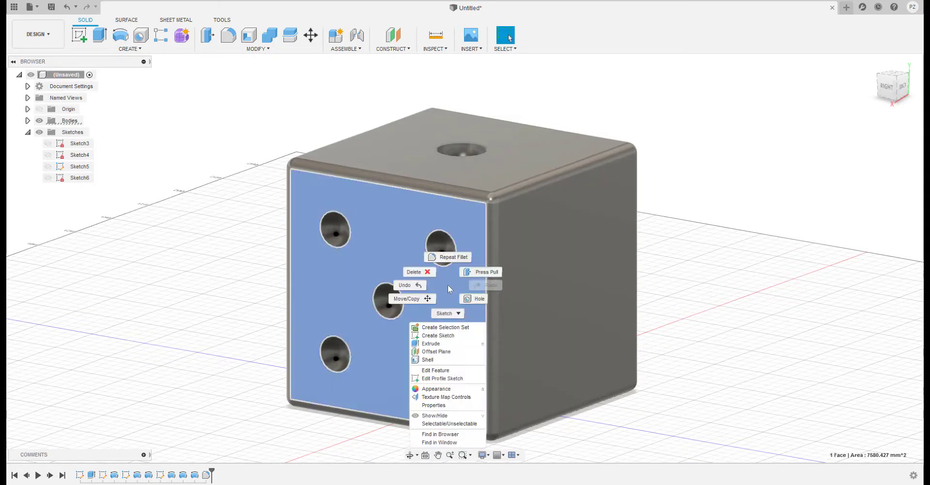
pyautogui.click(444, 390)
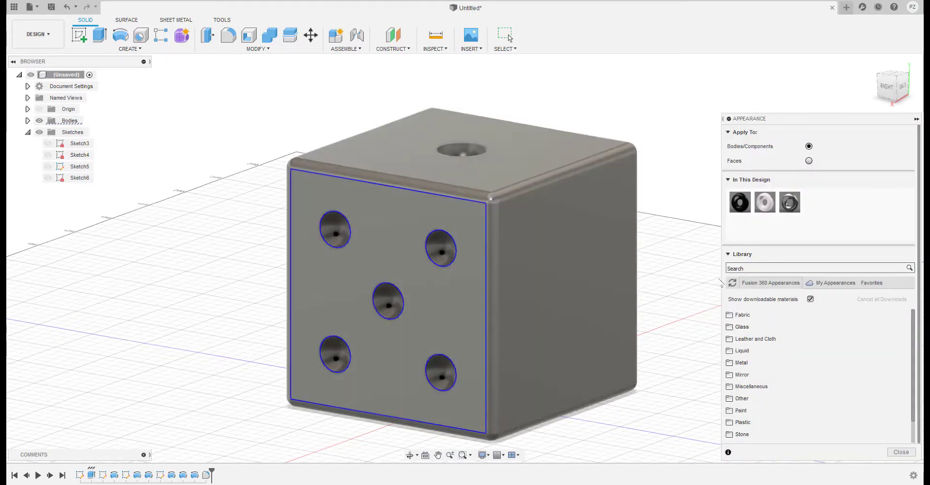
pyautogui.click(760, 269)
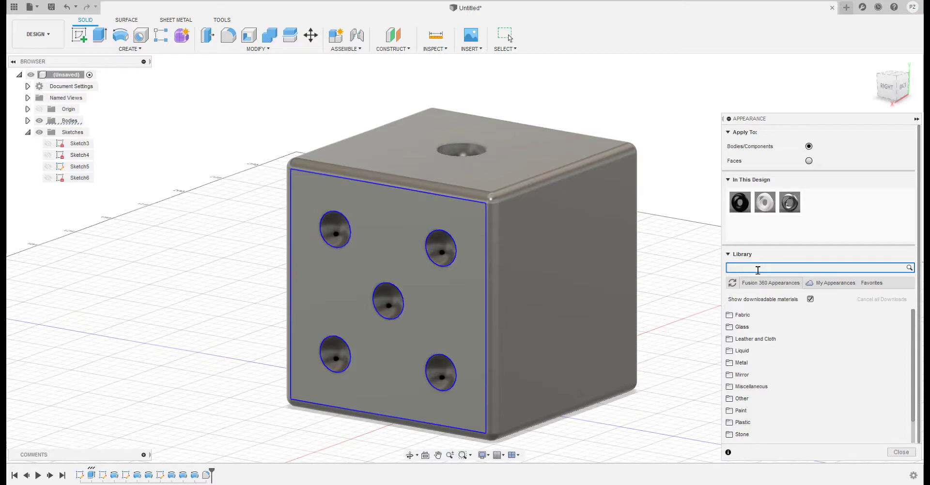
pyautogui.press('Return')
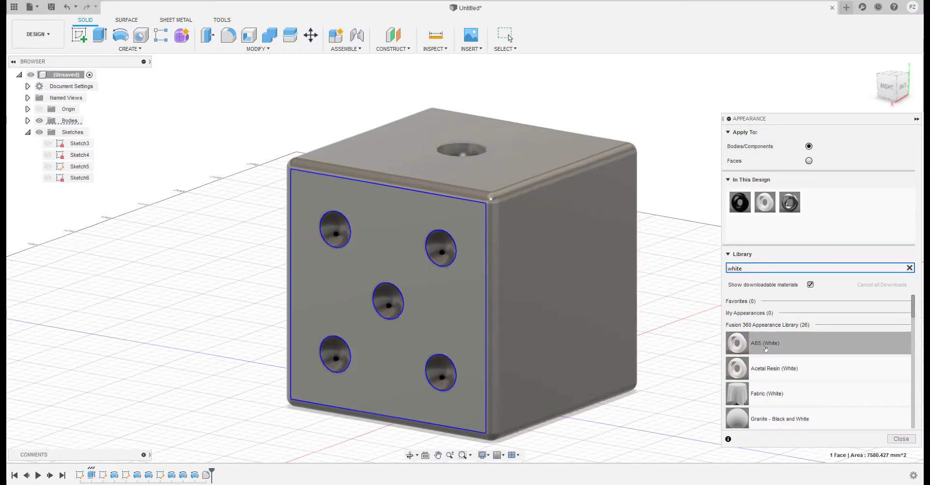
pyautogui.moveTo(765, 348); pyautogui.dragTo(439, 312)
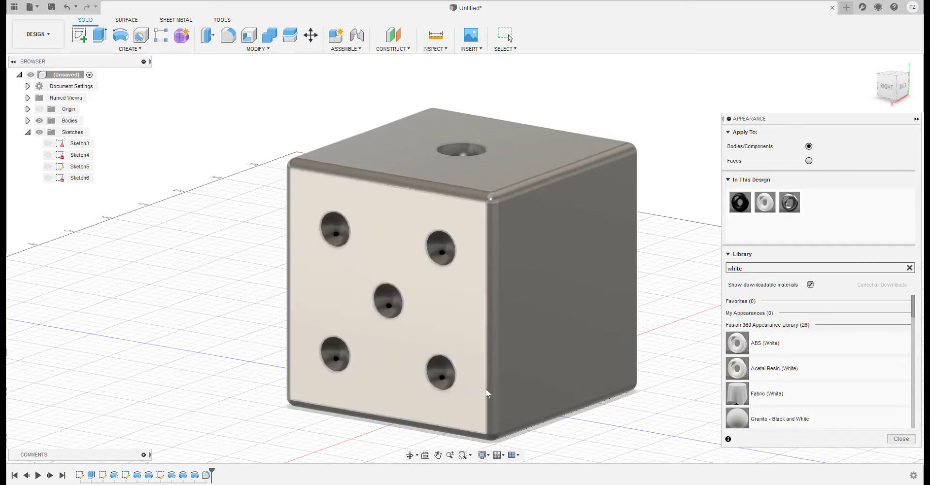
# Apply ABS (White) to the whole die body, removing the appearances applied to individual faces
pyautogui.keyDown('shift'); pyautogui.moveTo(487, 389); pyautogui.dragTo(528, 443, button='middle'); pyautogui.keyUp('shift')
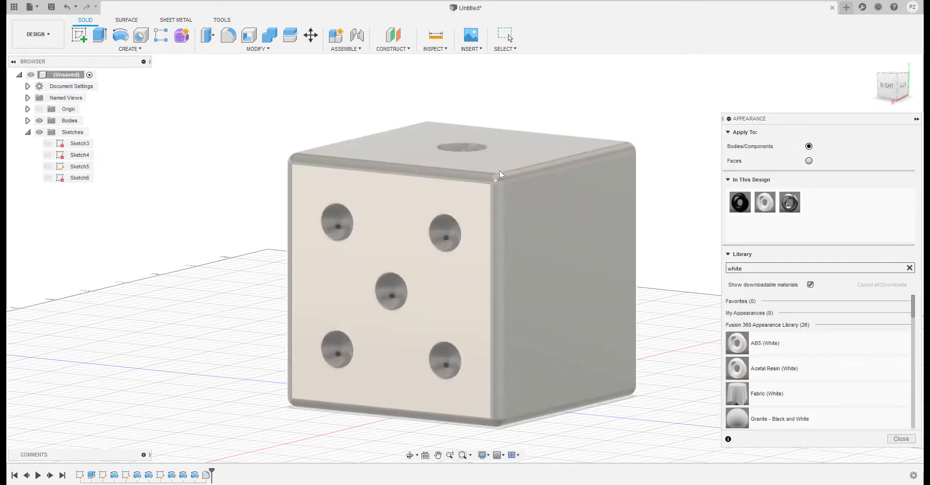
pyautogui.click(570, 261)
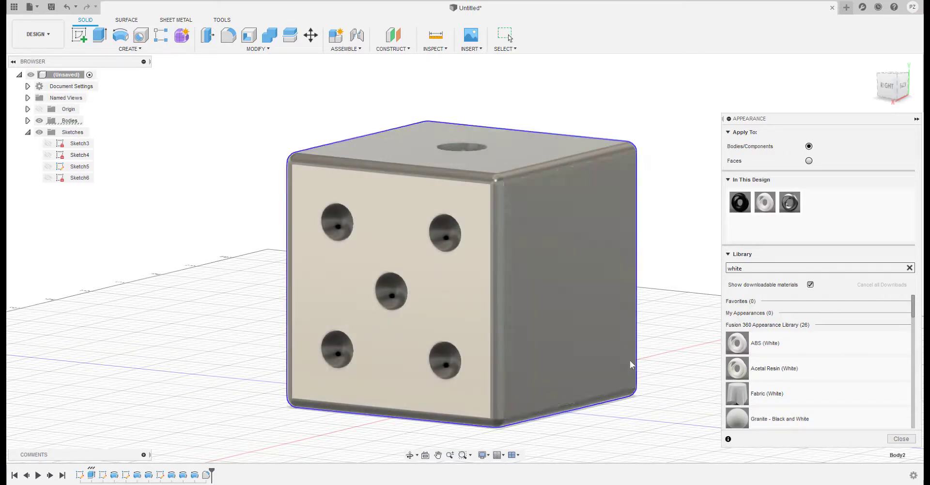
pyautogui.click(261, 78)
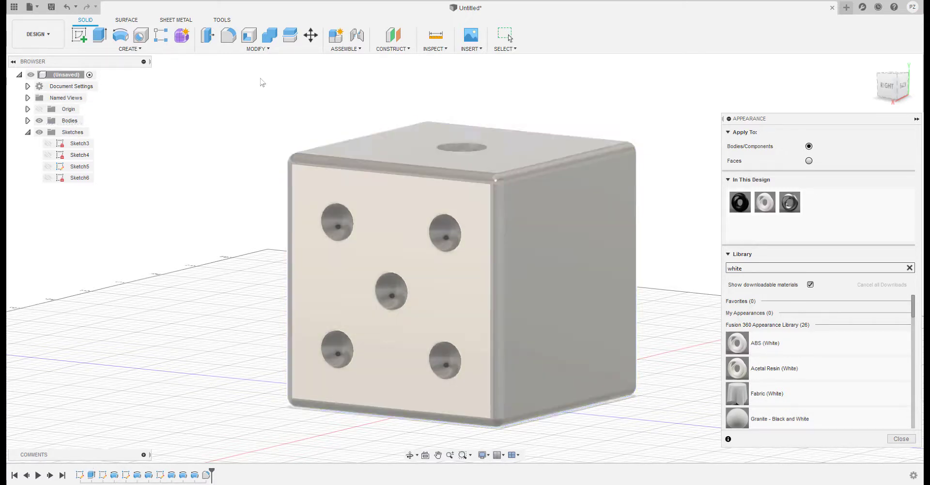
pyautogui.moveTo(744, 346); pyautogui.dragTo(600, 283)
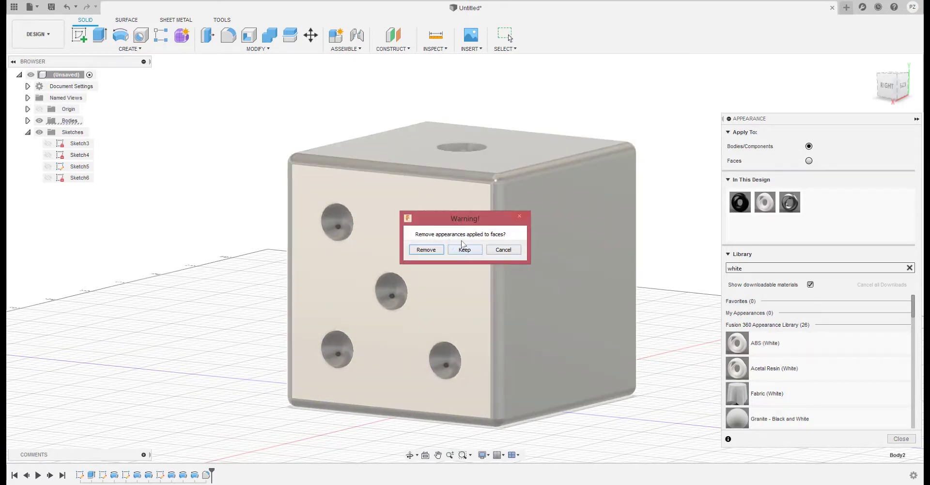
pyautogui.click(425, 249)
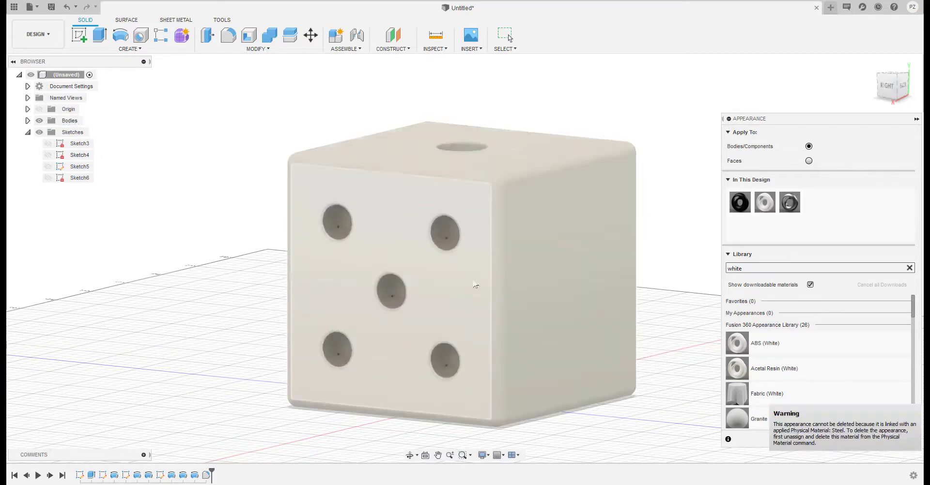
# Try Fabric (White) on the blank back face, and replace it with ABS (White)
pyautogui.keyDown('shift'); pyautogui.moveTo(623, 406); pyautogui.dragTo(530, 329, button='middle'); pyautogui.keyUp('shift')
pyautogui.click(530, 327)
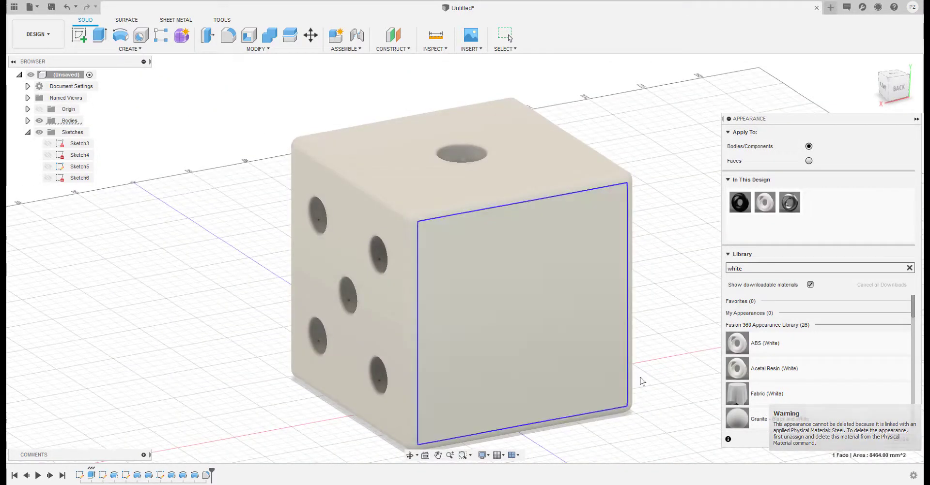
pyautogui.moveTo(650, 357); pyautogui.dragTo(568, 318)
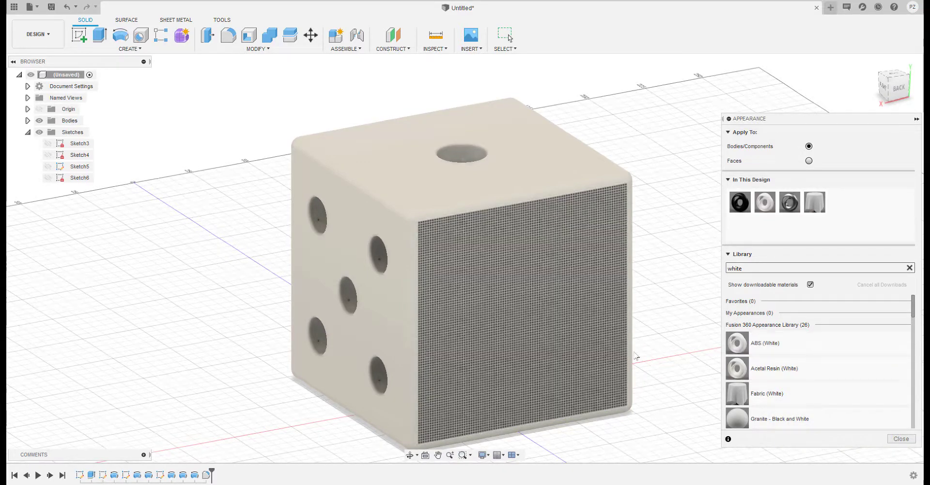
pyautogui.moveTo(738, 345); pyautogui.dragTo(606, 390)
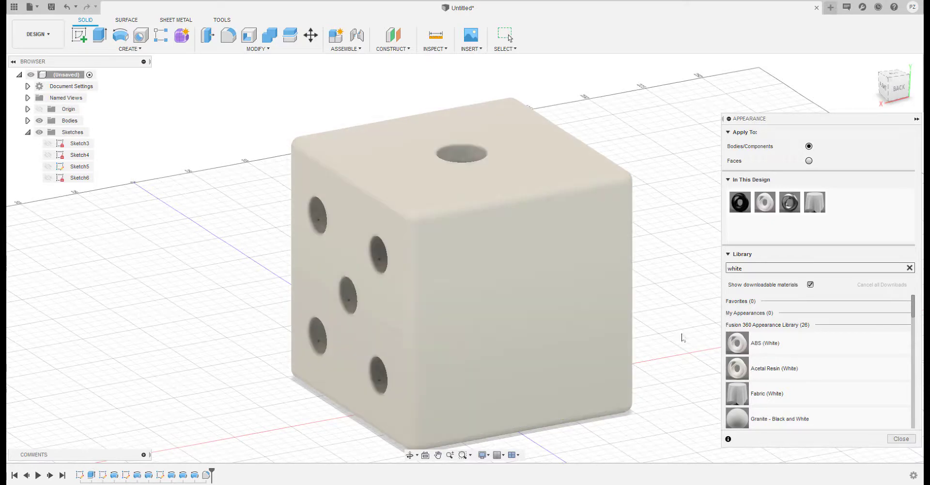
# Search the appearance library for "black" and apply Paint - Enamel Glossy (Black) to the single dot on the top face
pyautogui.keyDown('shift'); pyautogui.moveTo(620, 322); pyautogui.dragTo(413, 404, button='middle'); pyautogui.keyUp('shift')
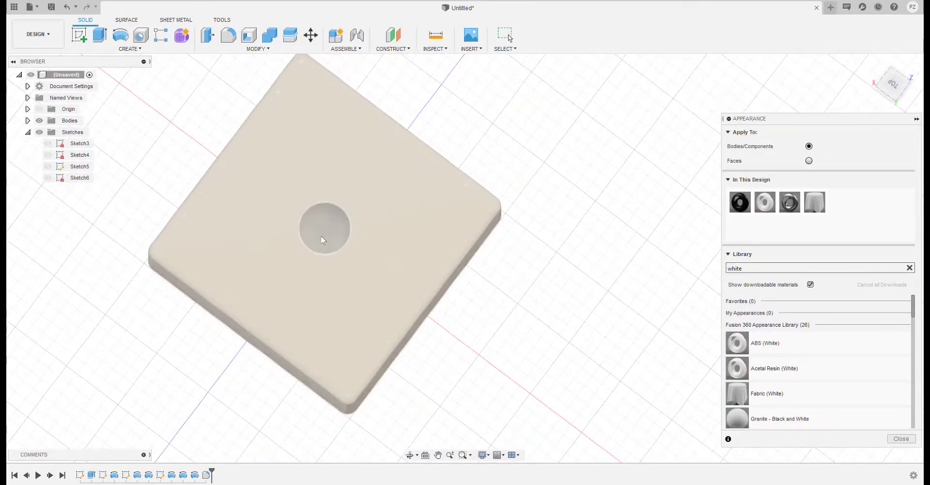
pyautogui.click(746, 273)
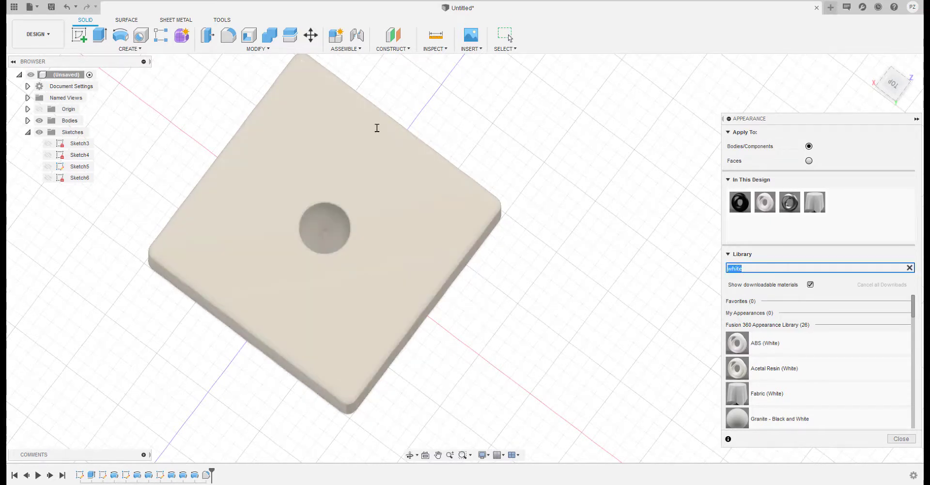
pyautogui.write('black')
pyautogui.press('Escape')
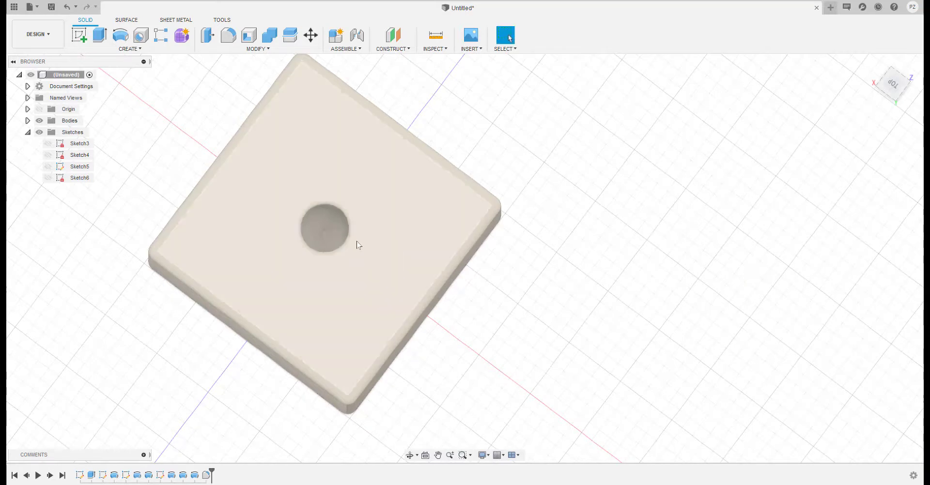
pyautogui.click(334, 229)
pyautogui.rightClick(341, 230)
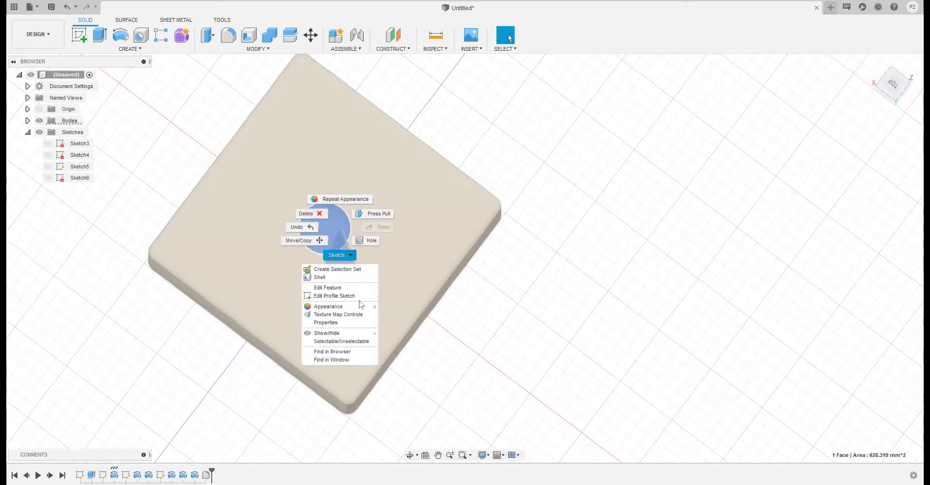
pyautogui.click(346, 308)
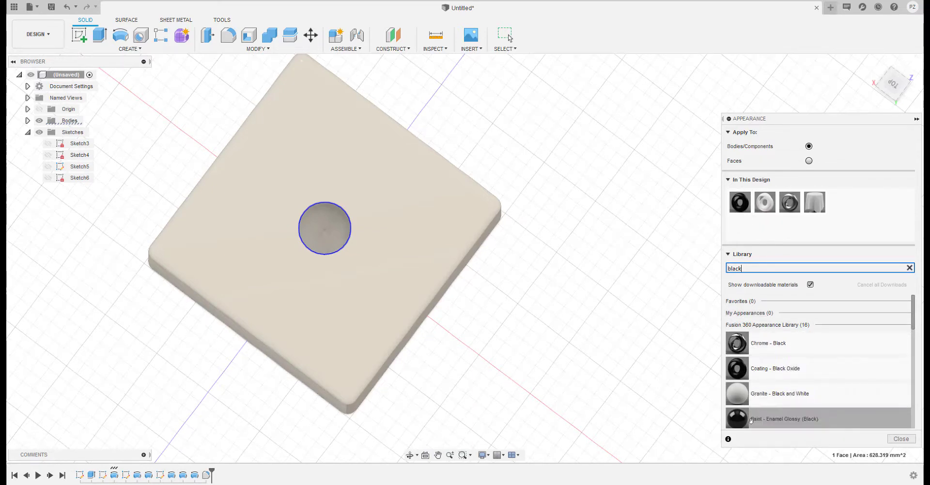
pyautogui.moveTo(737, 419)
pyautogui.mouseDown()
pyautogui.moveTo(421, 257)
pyautogui.moveTo(333, 233)
pyautogui.mouseUp()
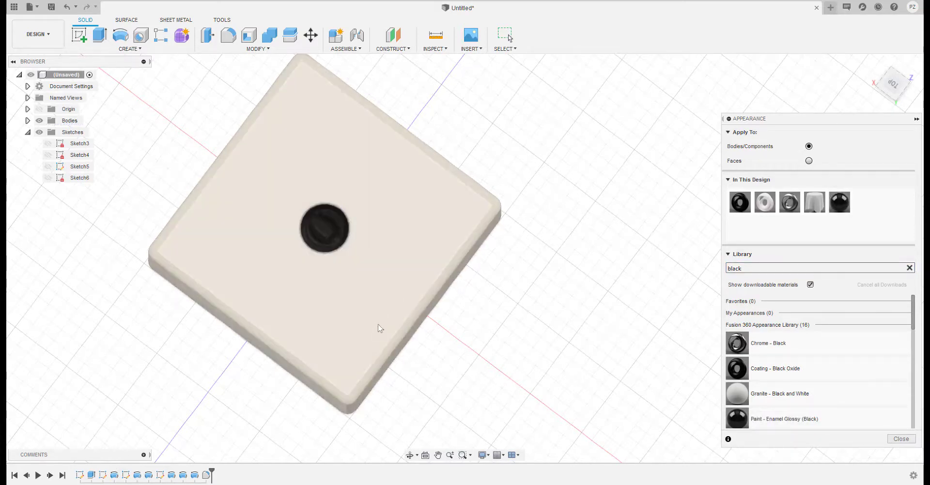
# Select all five dots on the right face and apply Paint - Enamel Glossy (Black) to them
pyautogui.keyDown('shift'); pyautogui.moveTo(243, 253); pyautogui.dragTo(346, 166, button='middle'); pyautogui.keyUp('shift')
pyautogui.click(382, 140)
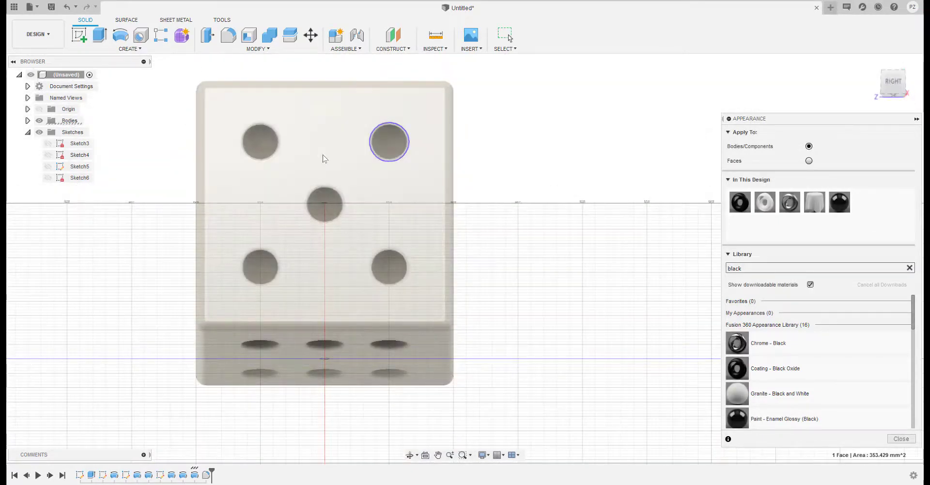
pyautogui.keyDown('ctrl'); pyautogui.click(262, 141); pyautogui.keyUp('ctrl')
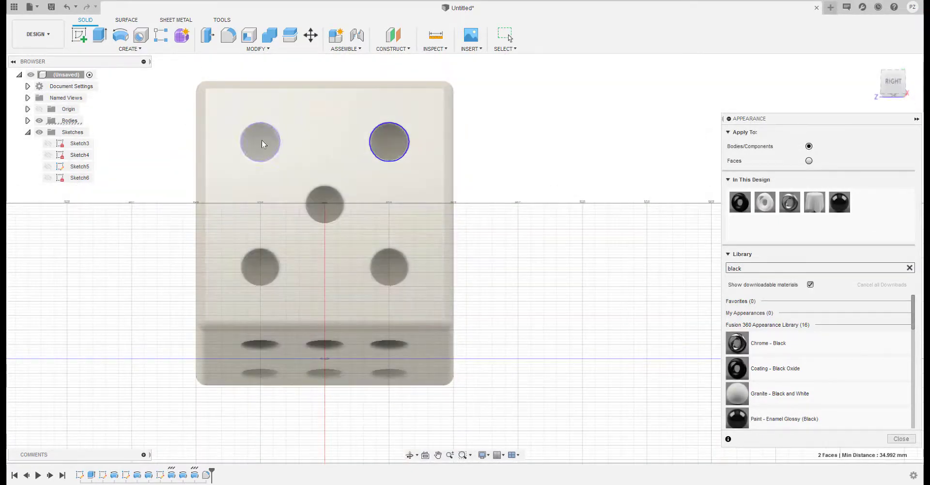
pyautogui.keyDown('ctrl'); pyautogui.click(326, 204); pyautogui.keyUp('ctrl')
pyautogui.keyDown('ctrl'); pyautogui.click(385, 267); pyautogui.keyUp('ctrl')
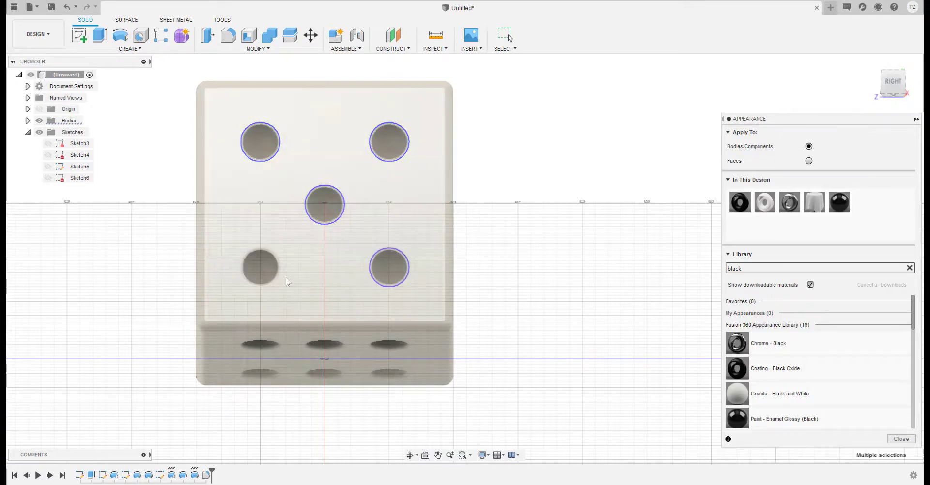
pyautogui.keyDown('ctrl'); pyautogui.click(265, 268); pyautogui.keyUp('ctrl')
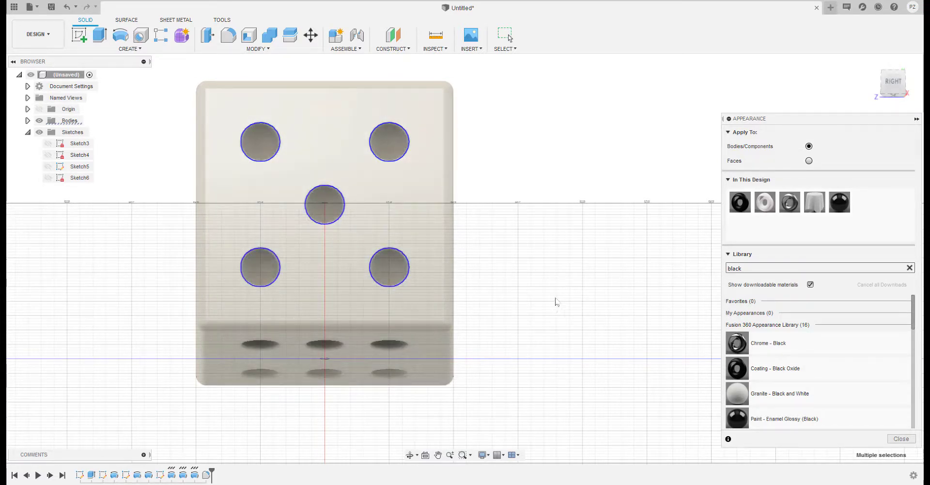
pyautogui.moveTo(741, 424)
pyautogui.mouseDown()
pyautogui.moveTo(621, 375)
pyautogui.moveTo(401, 191)
pyautogui.moveTo(380, 139)
pyautogui.mouseUp()
pyautogui.moveTo(560, 344)
pyautogui.mouseDown(button='middle')
pyautogui.moveTo(577, 373)
pyautogui.moveTo(525, 380)
pyautogui.moveTo(506, 409)
pyautogui.moveTo(560, 415)
pyautogui.moveTo(541, 402)
pyautogui.moveTo(544, 390)
pyautogui.moveTo(574, 361)
pyautogui.moveTo(576, 369)
pyautogui.mouseUp(button='middle')
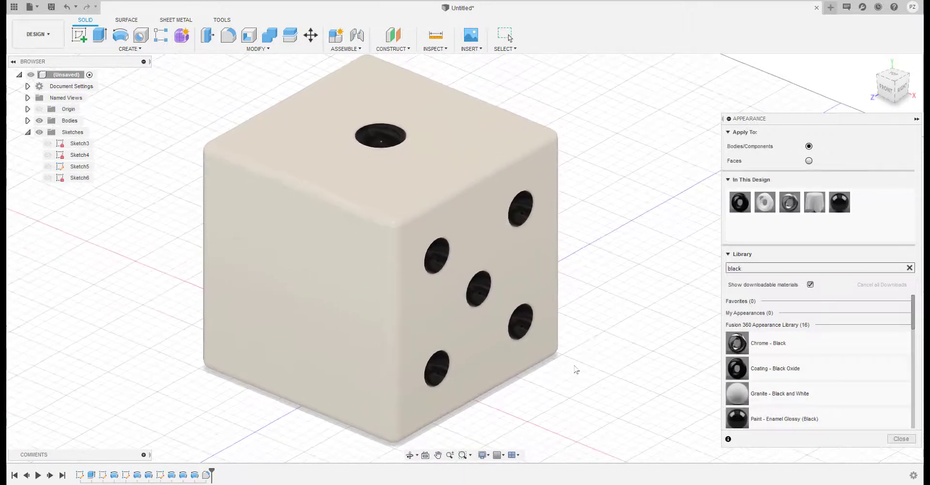